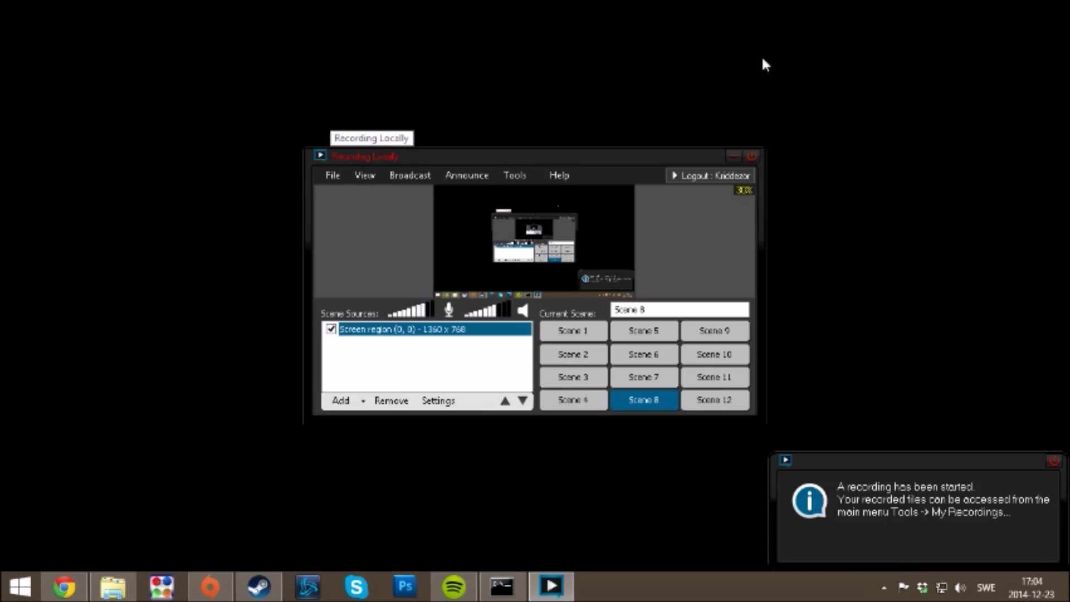
Minimize XSplit Broadcaster while it records so the desktop shows
left_click(733, 156)
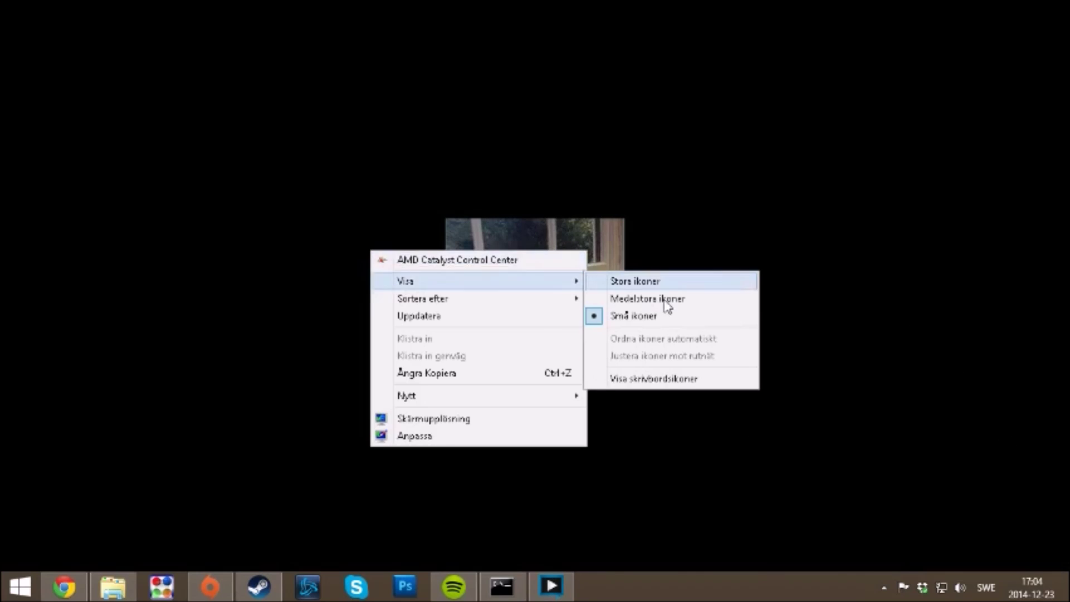
Show the desktop icons and move steam_appid.txt beside the desktop picture
left_click(620, 381)
left_click_drag(283, 515, 580, 321)
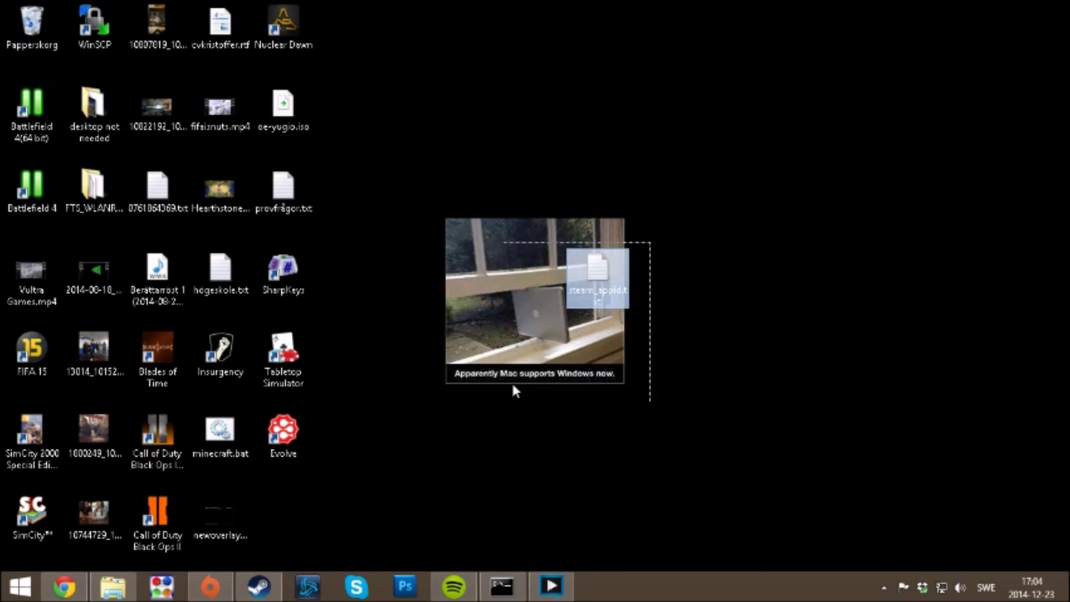
mouse_move(593, 281)
left_mouse_down()
mouse_move(416, 353)
mouse_move(588, 295)
left_mouse_up()
left_click_drag(649, 246, 527, 381)
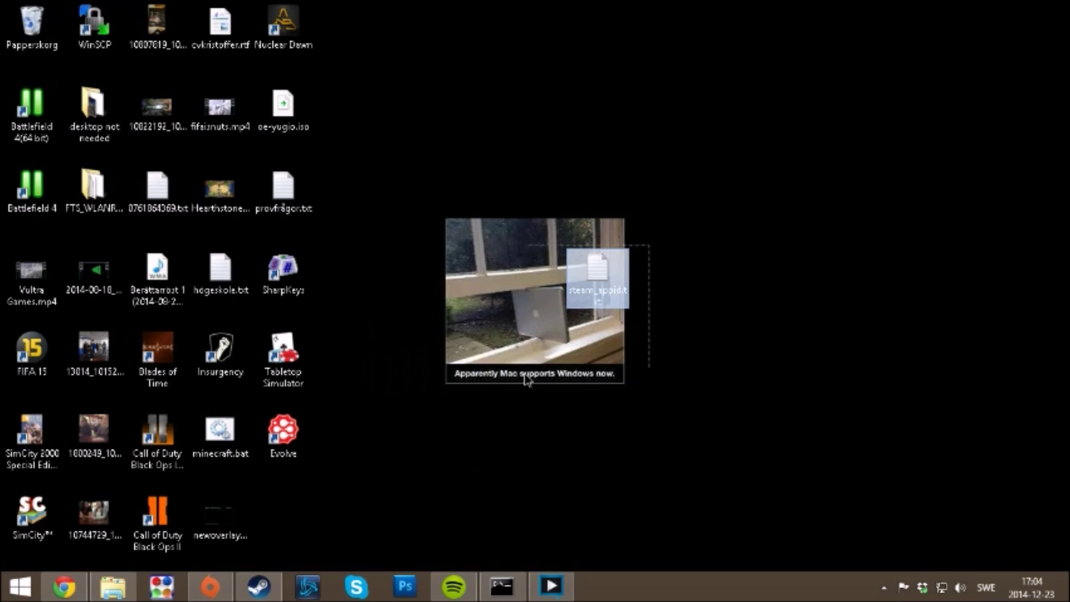
Read app id 209660 in steam_appid.txt, close it, and open the 'desktop not needed' folder
double_click(593, 278)
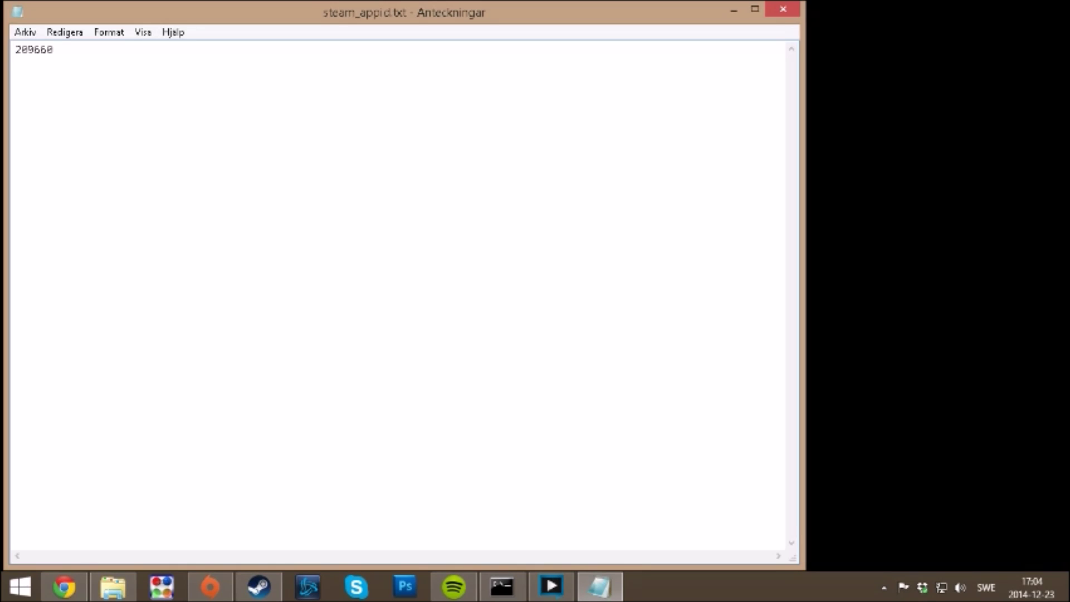
key("ctrl+a")
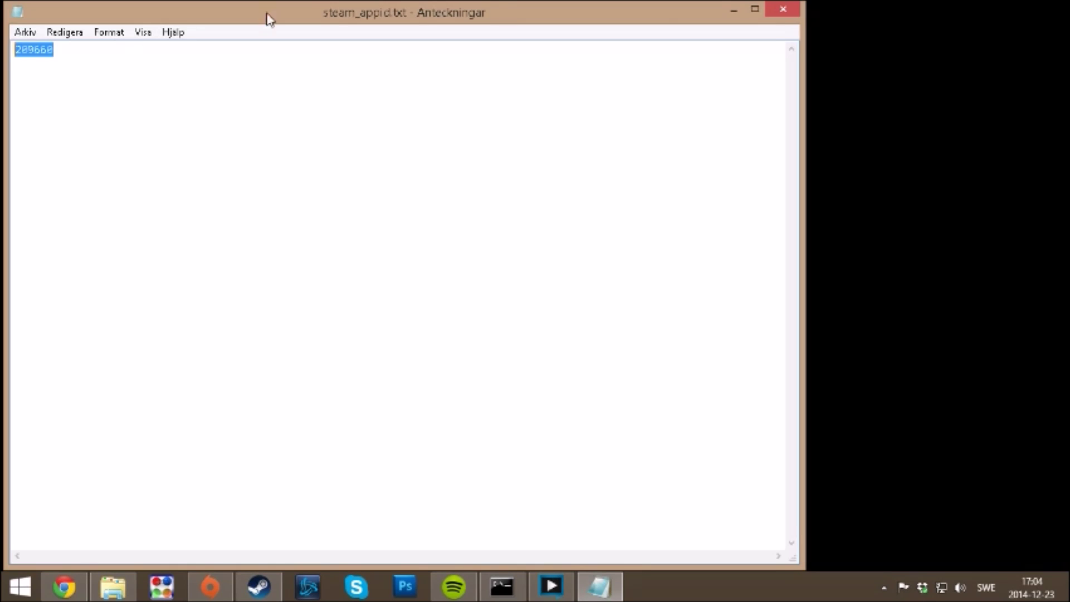
left_click(782, 10)
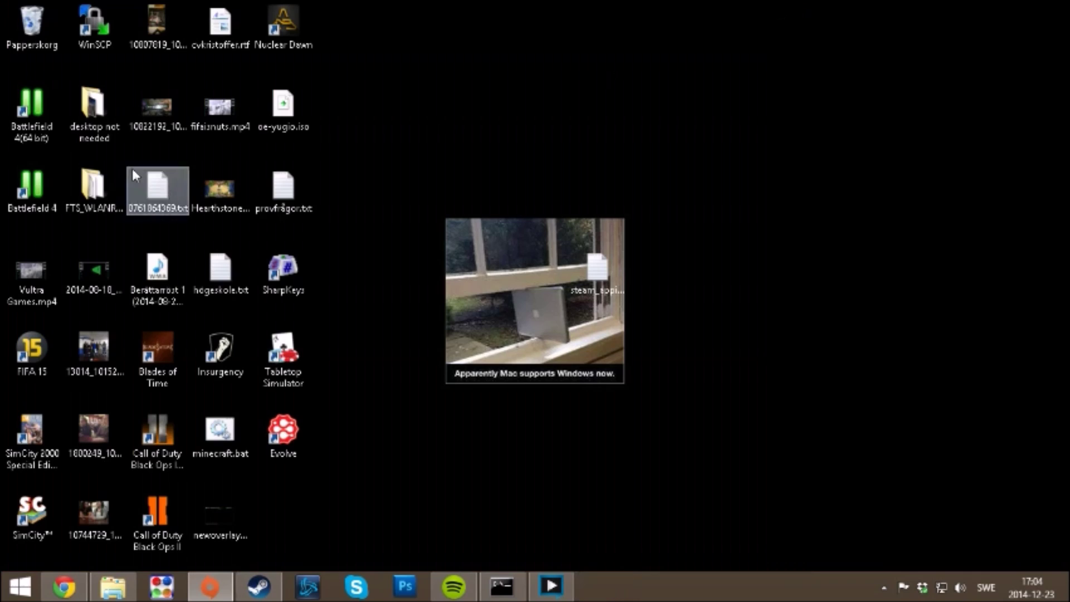
double_click(95, 103)
right_click(280, 326)
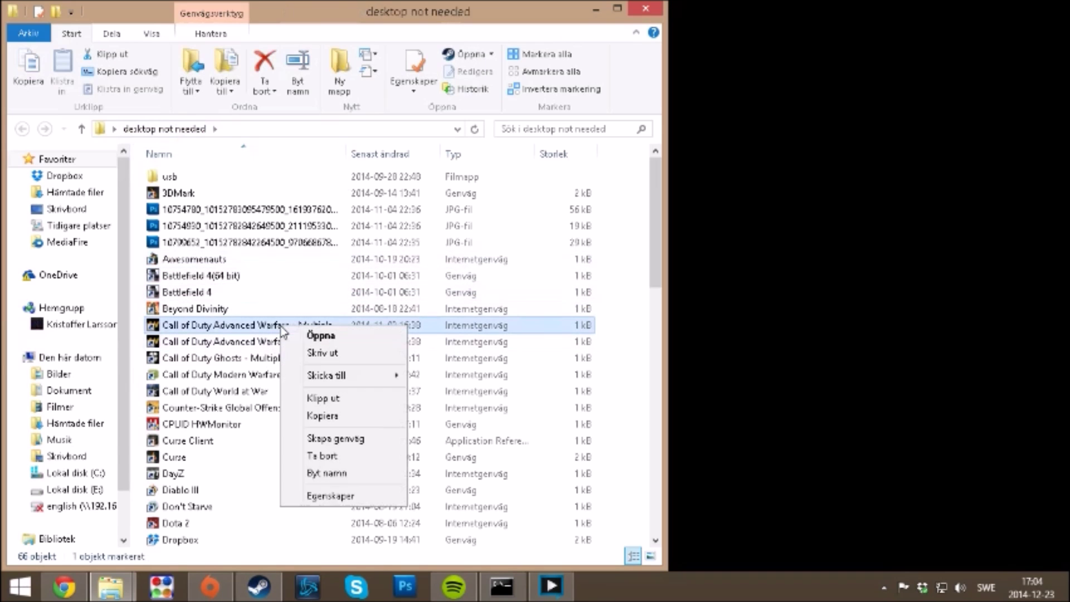
left_click(329, 495)
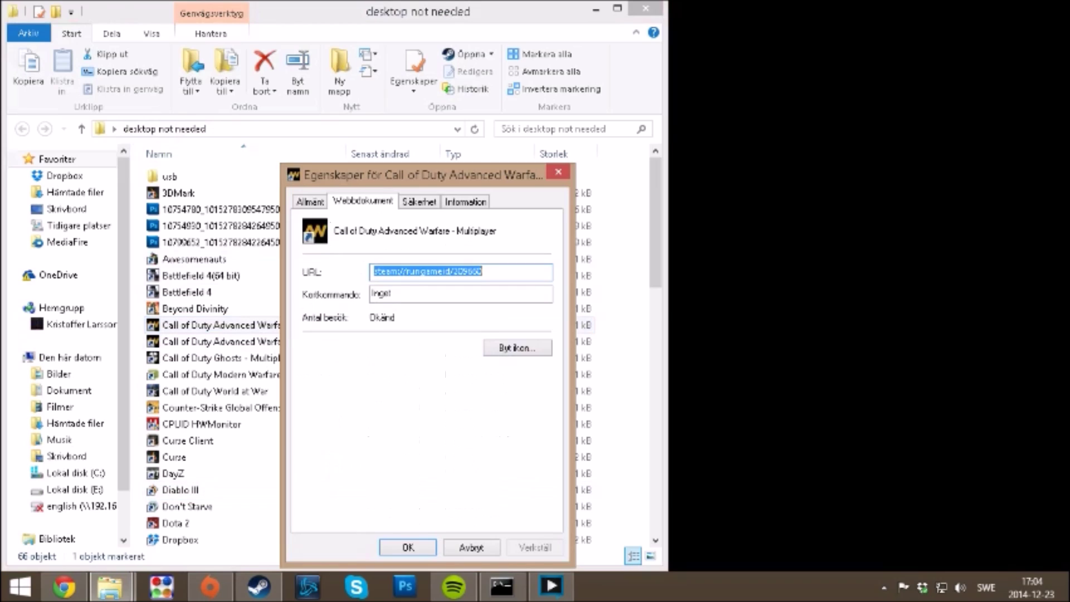
left_click(473, 272)
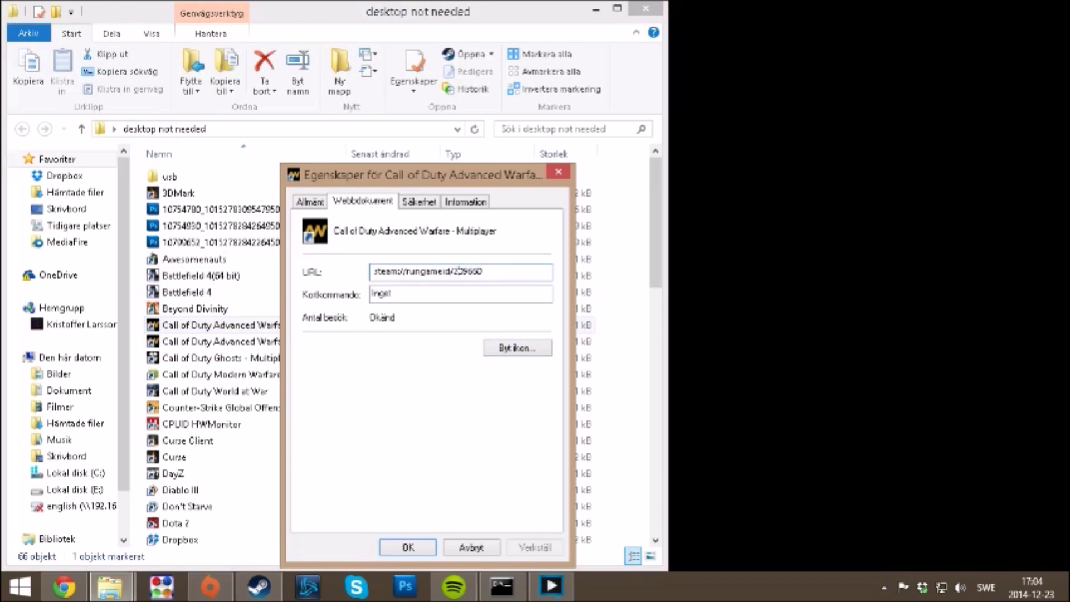
left_click(560, 174)
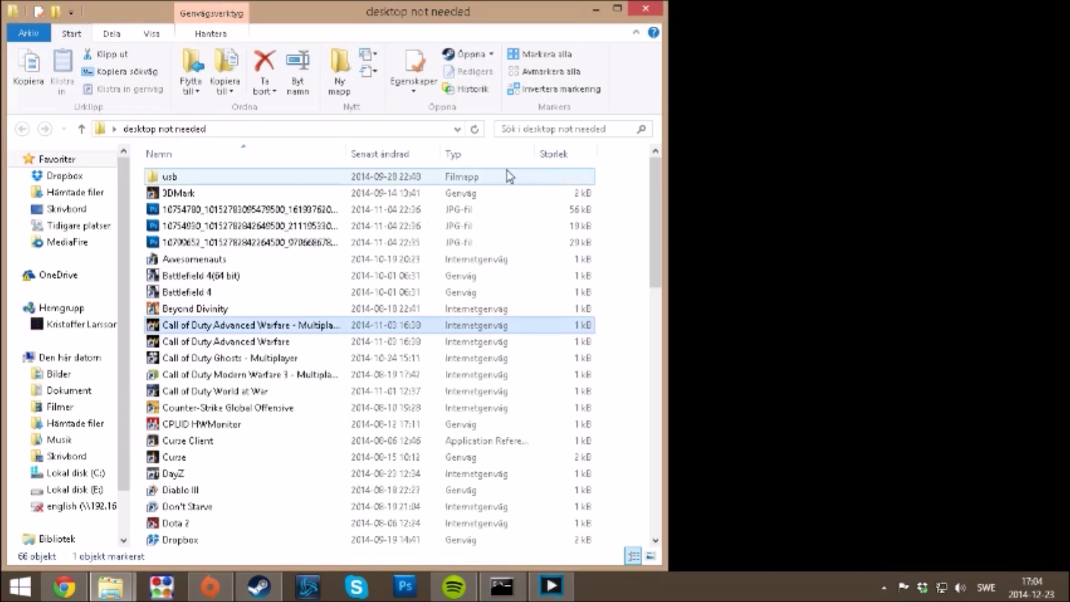
left_click(640, 13)
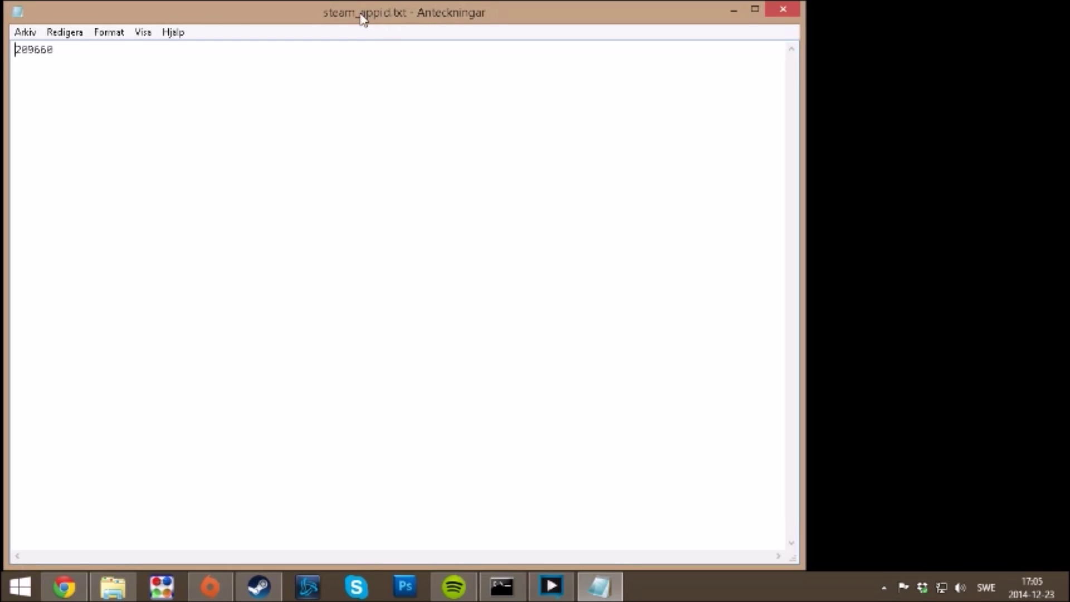
Close steam_appid.txt in Notepad, then check XSplit and minimize it again
left_click(774, 8)
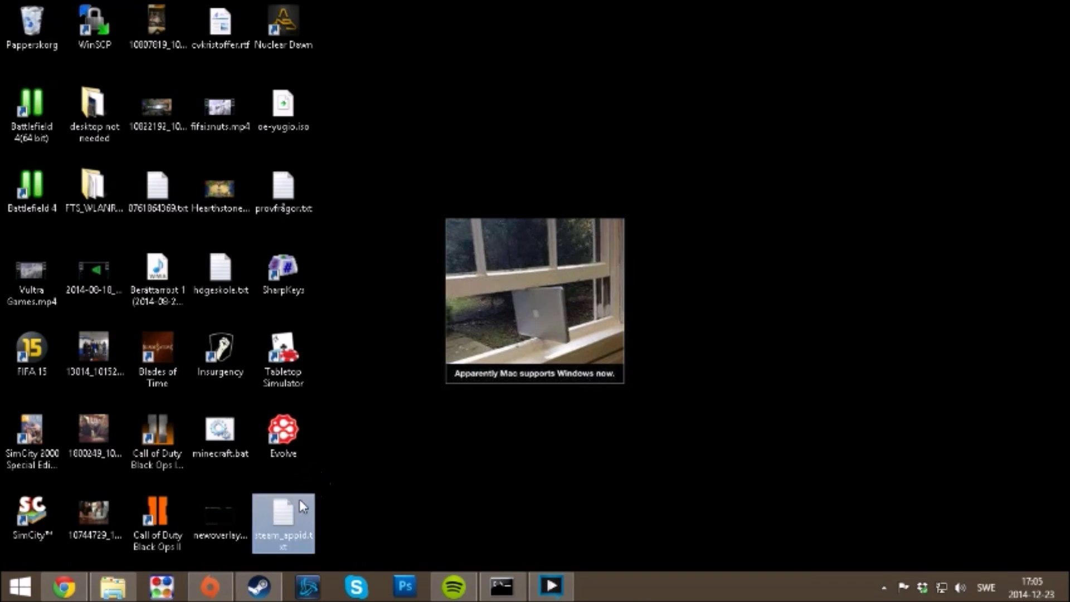
left_click(552, 585)
left_click(552, 585)
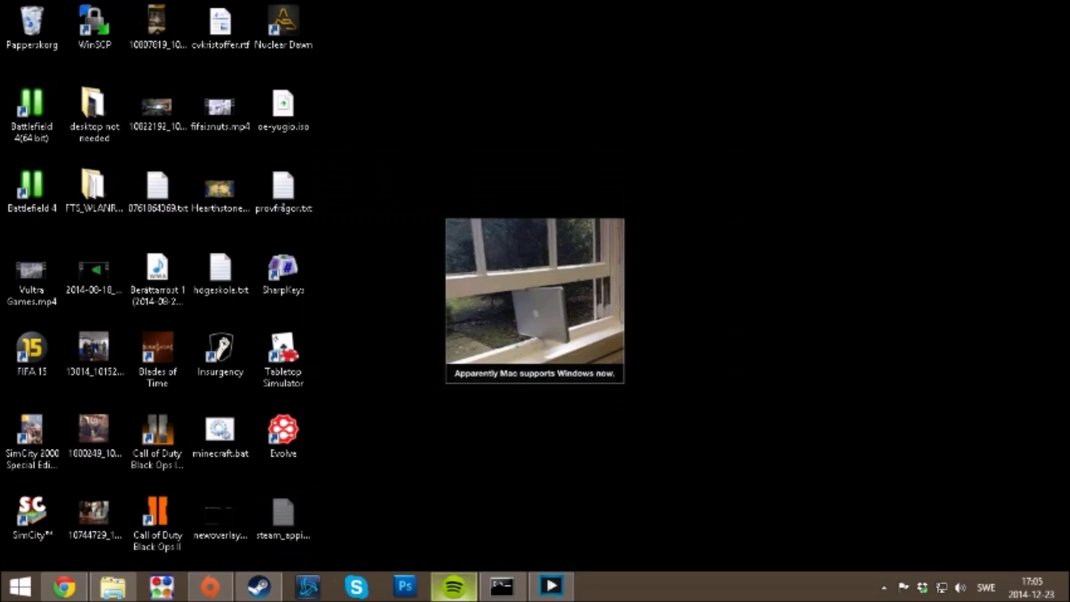
Bring the game's install folder back and maximize it
left_click(113, 585)
left_click(113, 585)
left_click(114, 585)
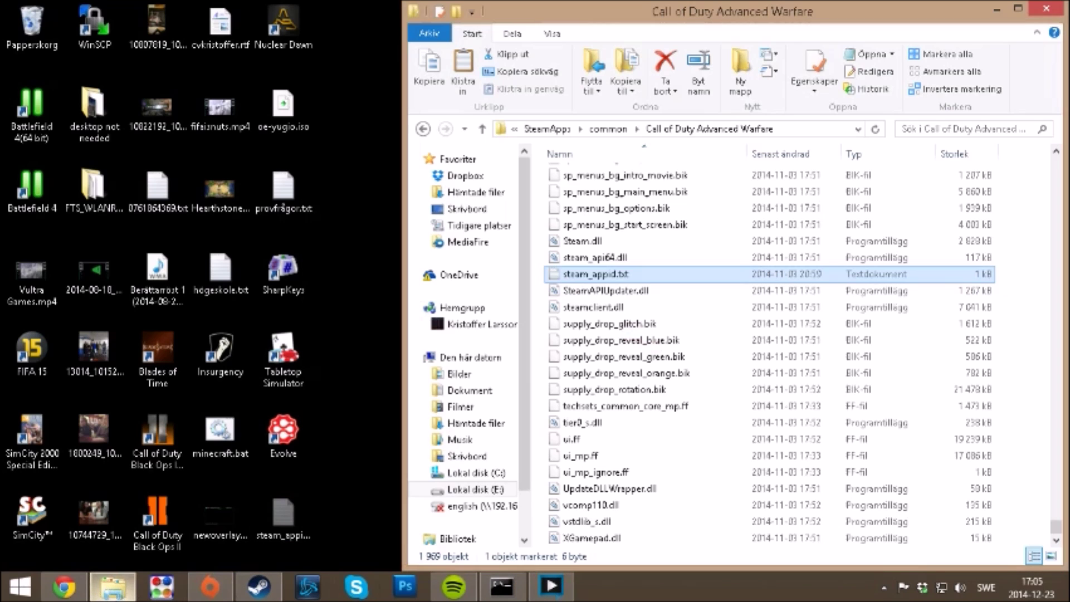
double_click(704, 11)
Confirm the folder's steam_appid.txt holds 209660, then minimize Notepad
left_click(601, 287)
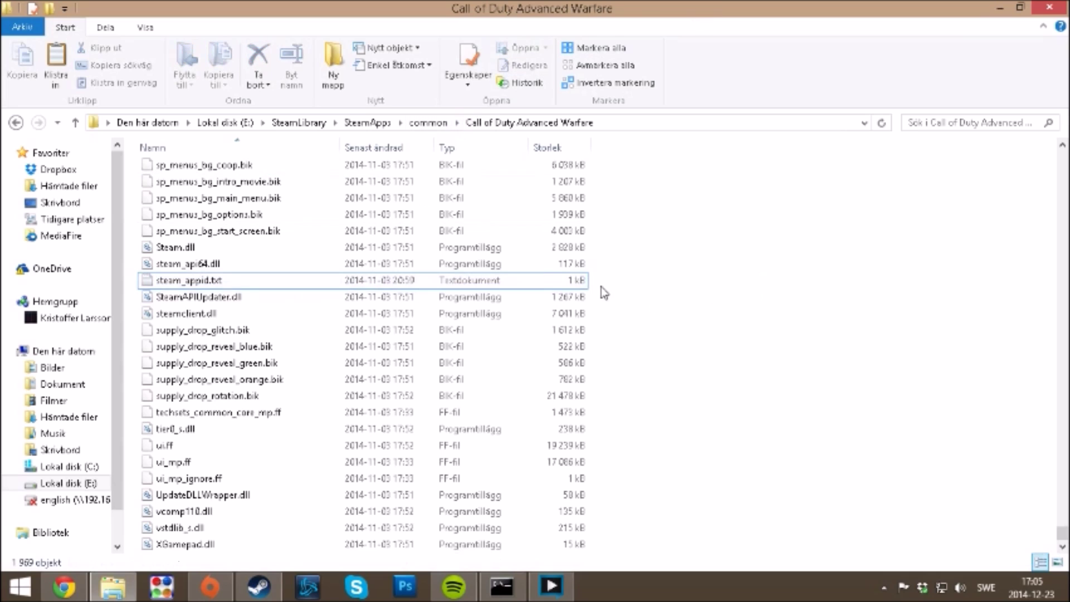
left_click(201, 279)
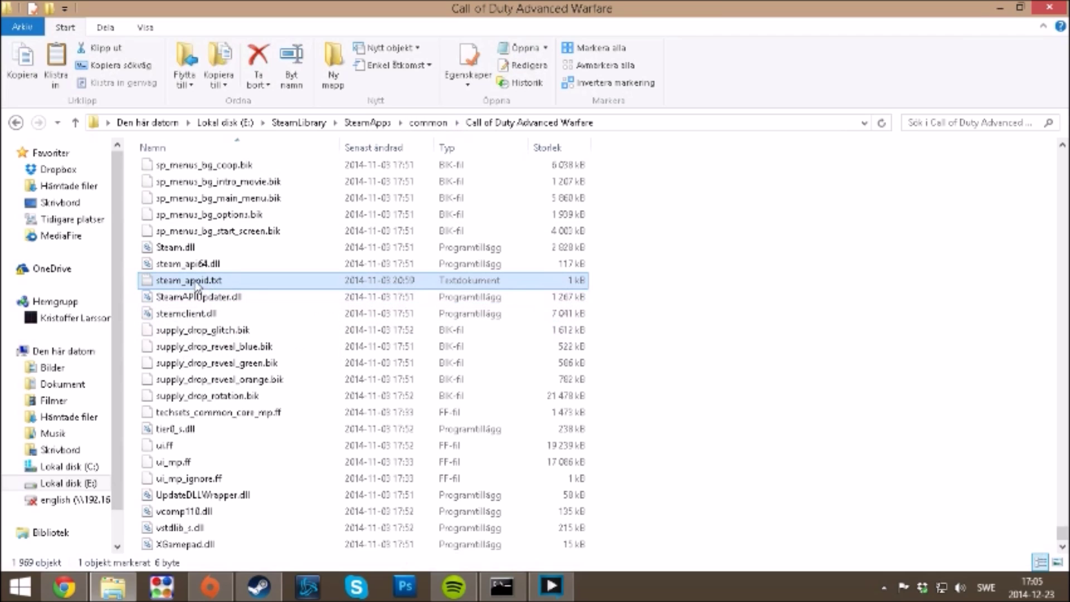
left_click(197, 281)
double_click(271, 282)
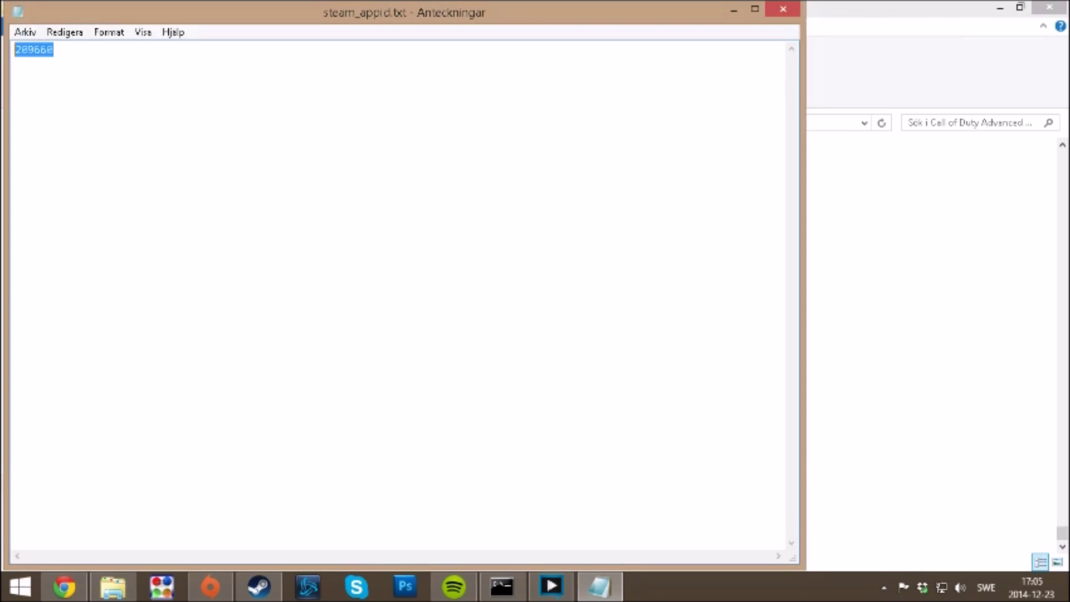
left_click(733, 9)
Launch s1_mp64_ship.exe from the game folder
scroll(635, 296, "up", 8)
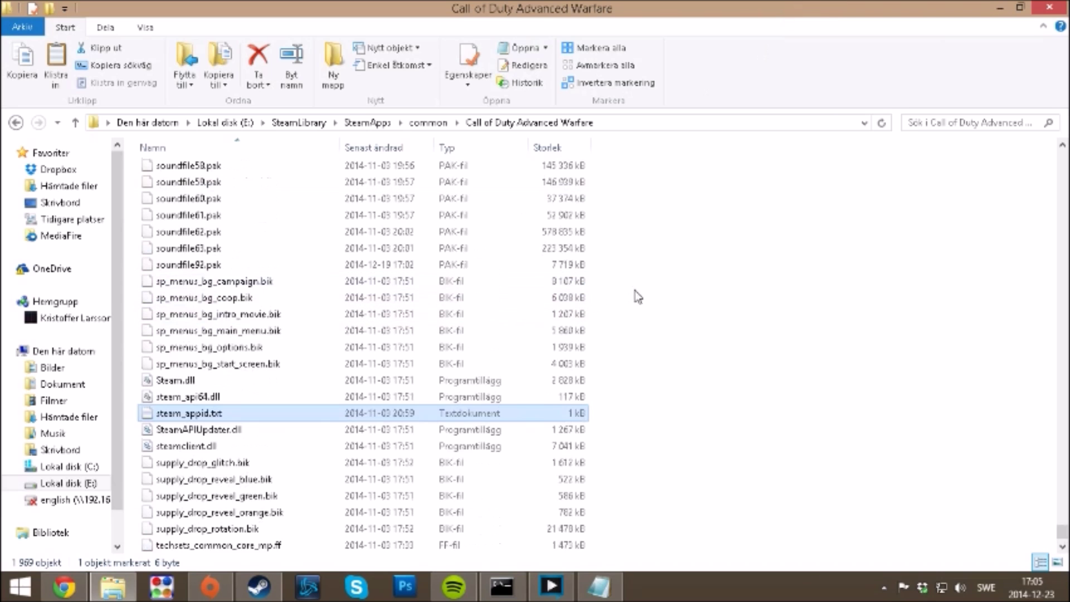
scroll(629, 292, "down", 8)
scroll(335, 363, "up", 16)
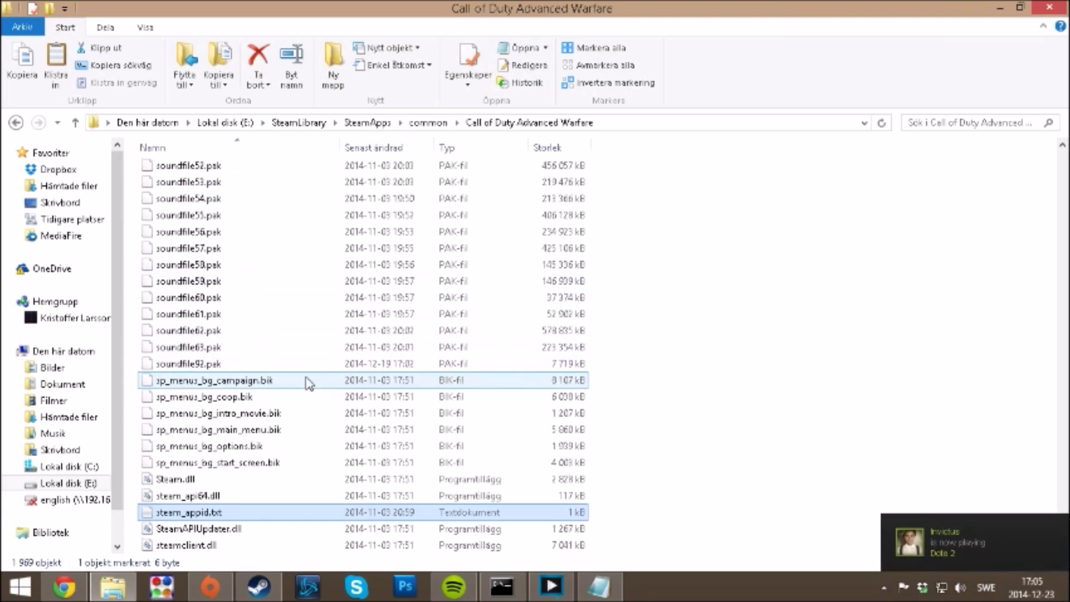
scroll(485, 358, "up", 15)
scroll(317, 363, "down", 19)
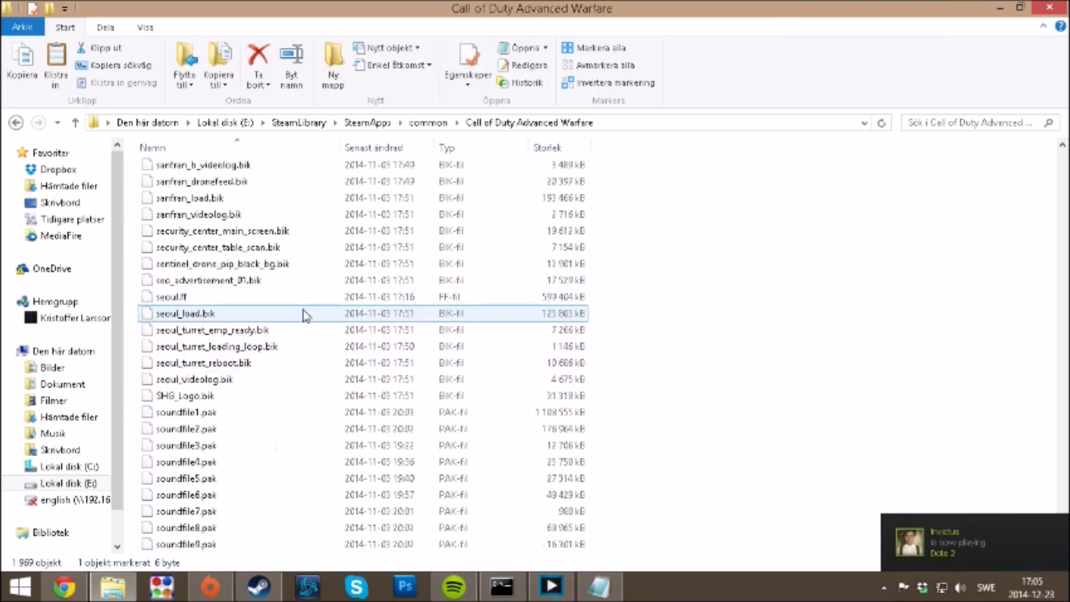
scroll(282, 308, "up", 8)
double_click(189, 216)
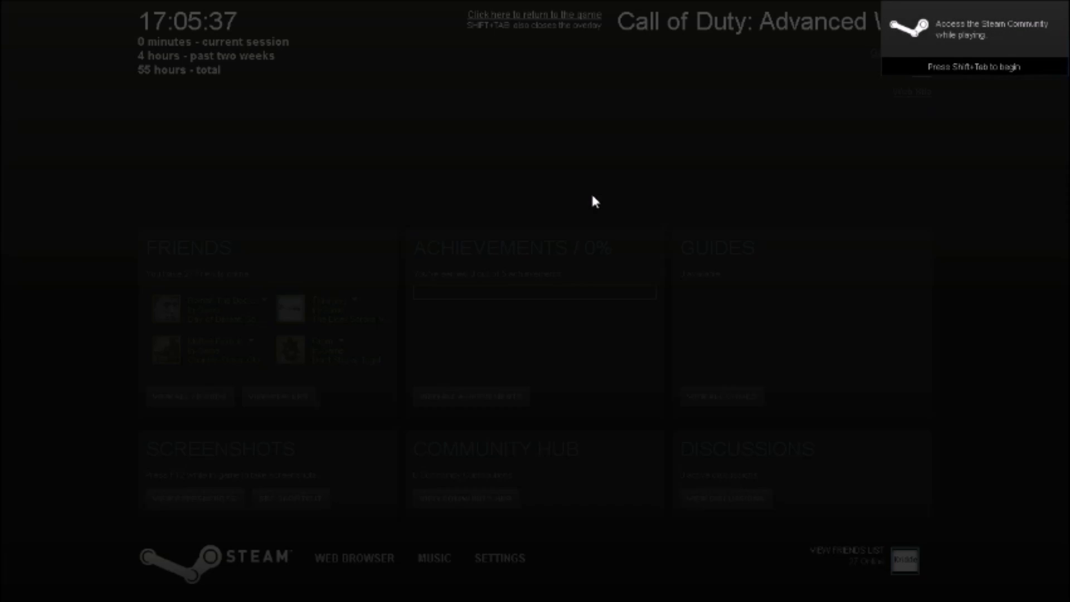
key("shift+Tab")
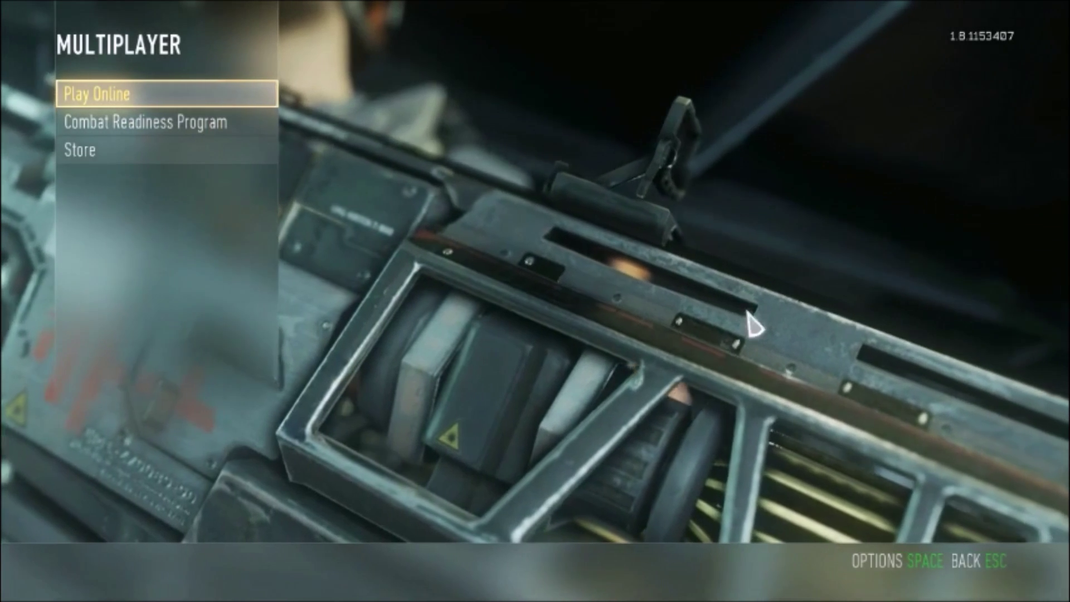
Toggle the Steam overlay over the Multiplayer menu to confirm it works
key("shift+Tab")
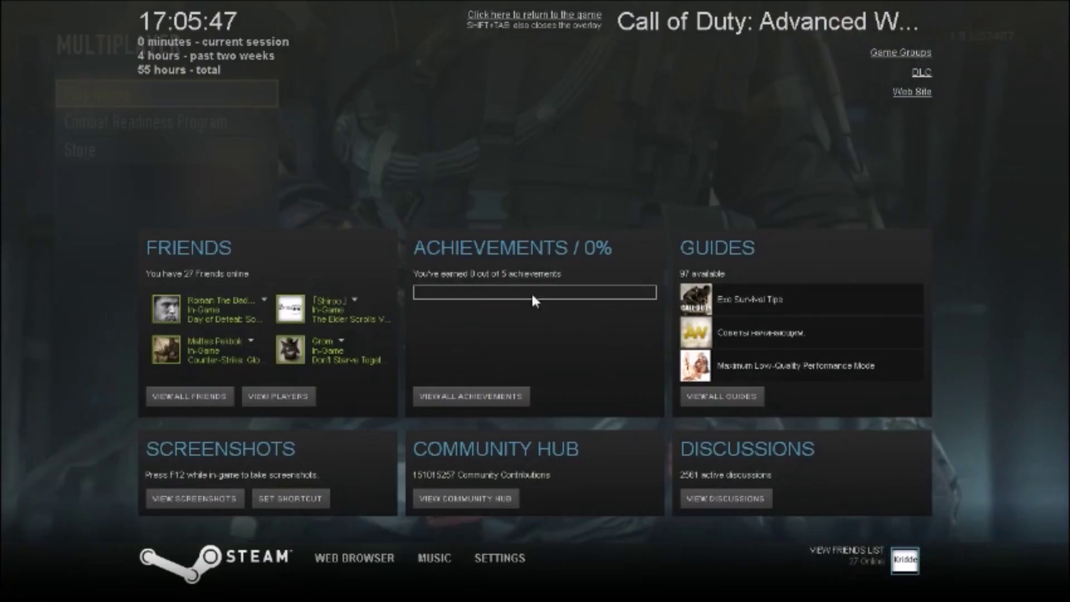
key("shift+Tab")
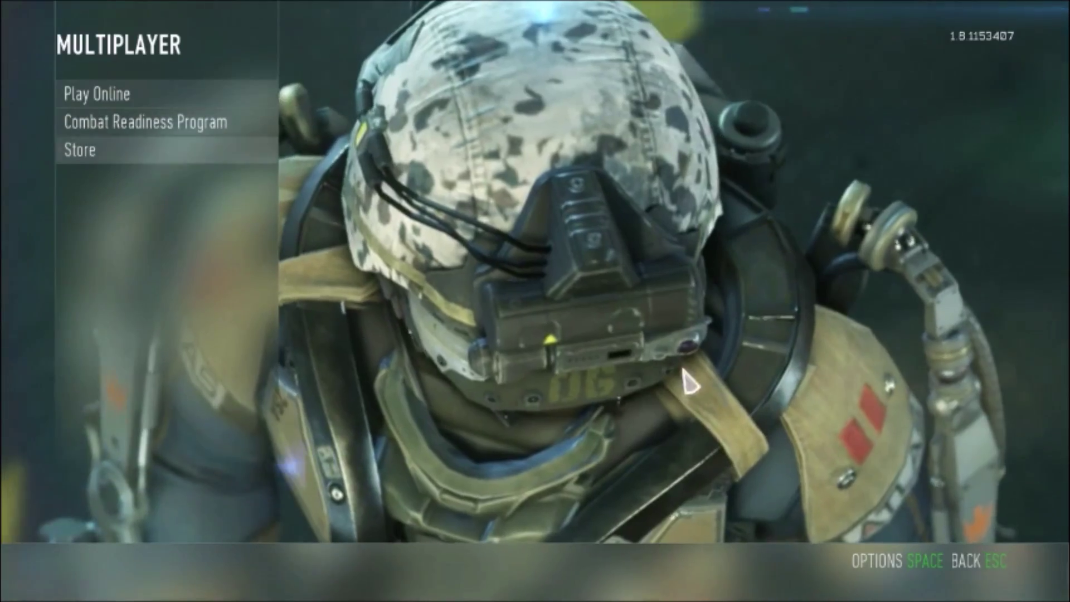
Quit the game and select s1_mp64_ship.exe in the install folder
left_click(973, 560)
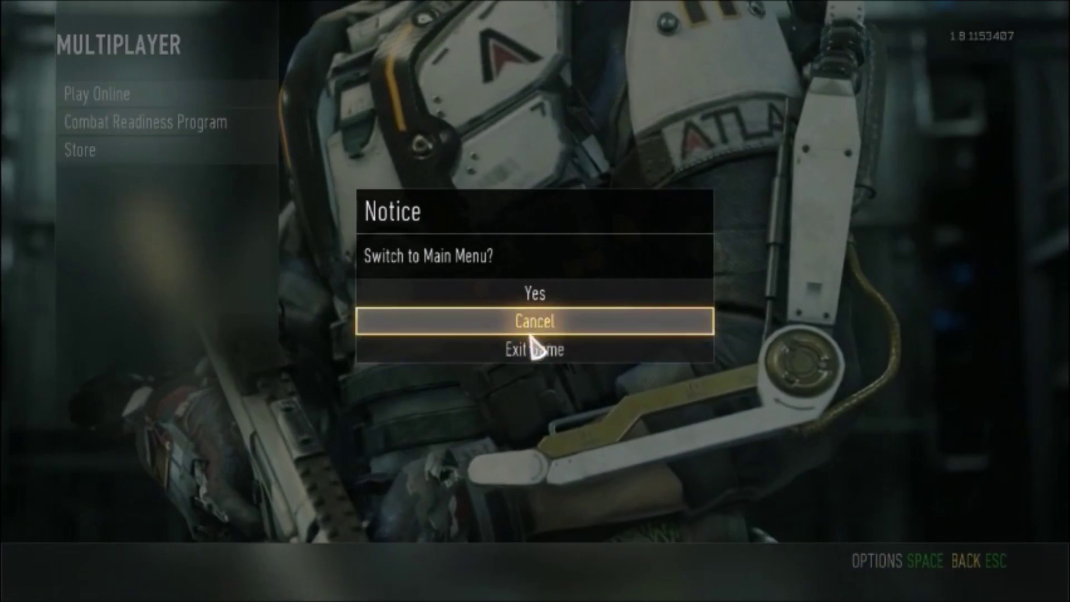
left_click(510, 349)
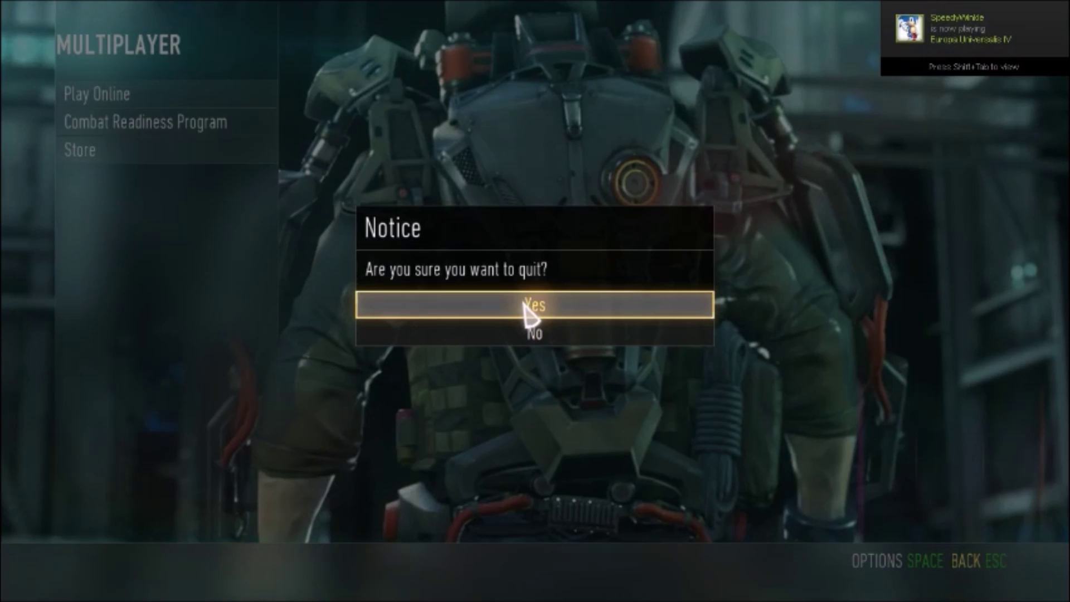
left_click(532, 305)
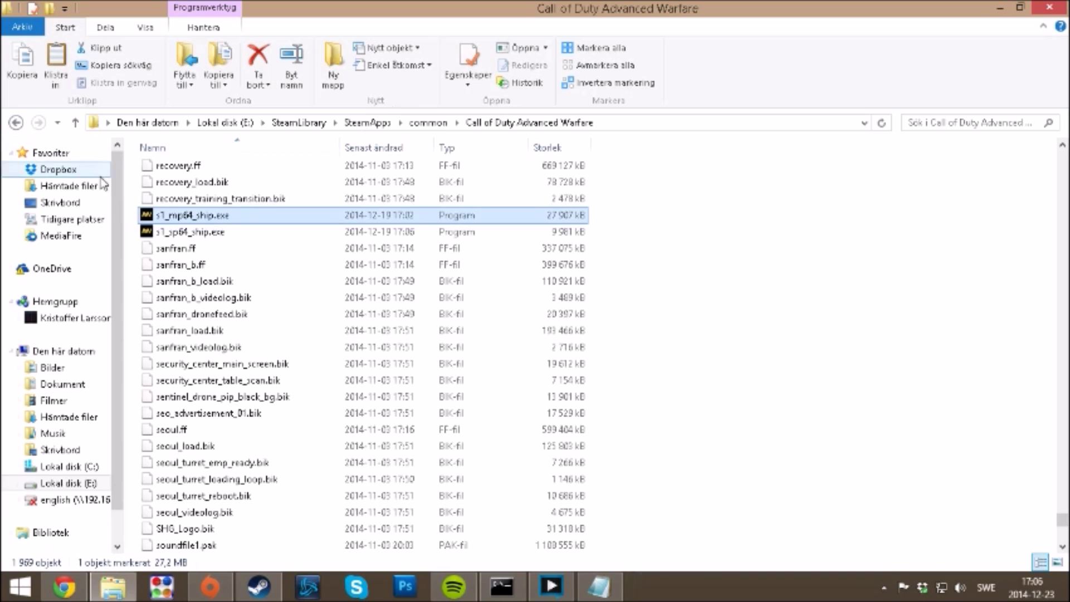
left_click(210, 223)
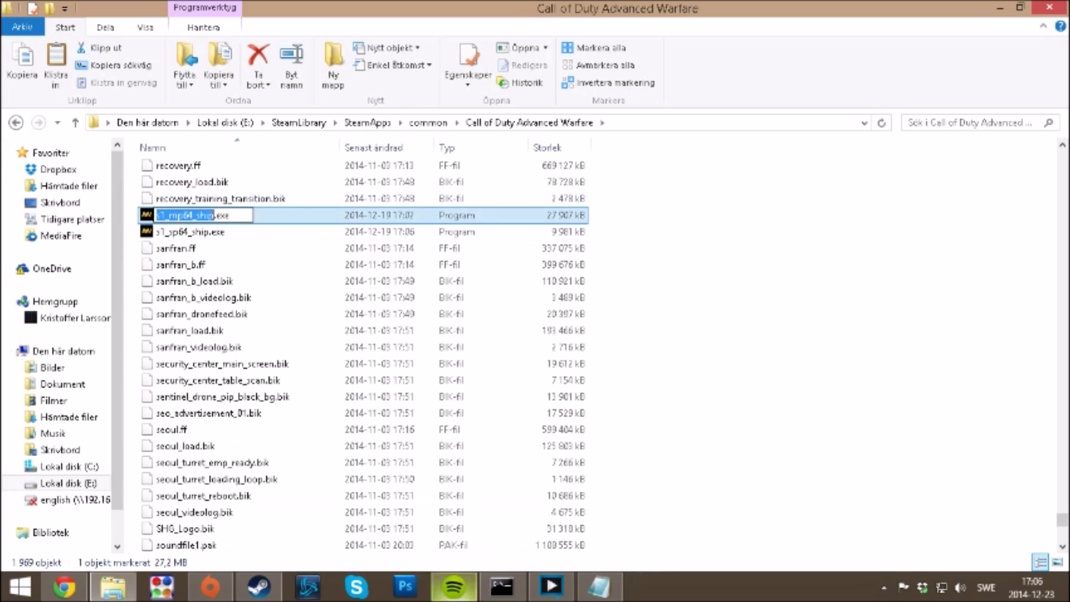
In the Steam library, start adding a non-Steam game and browse for its executable
left_click(261, 596)
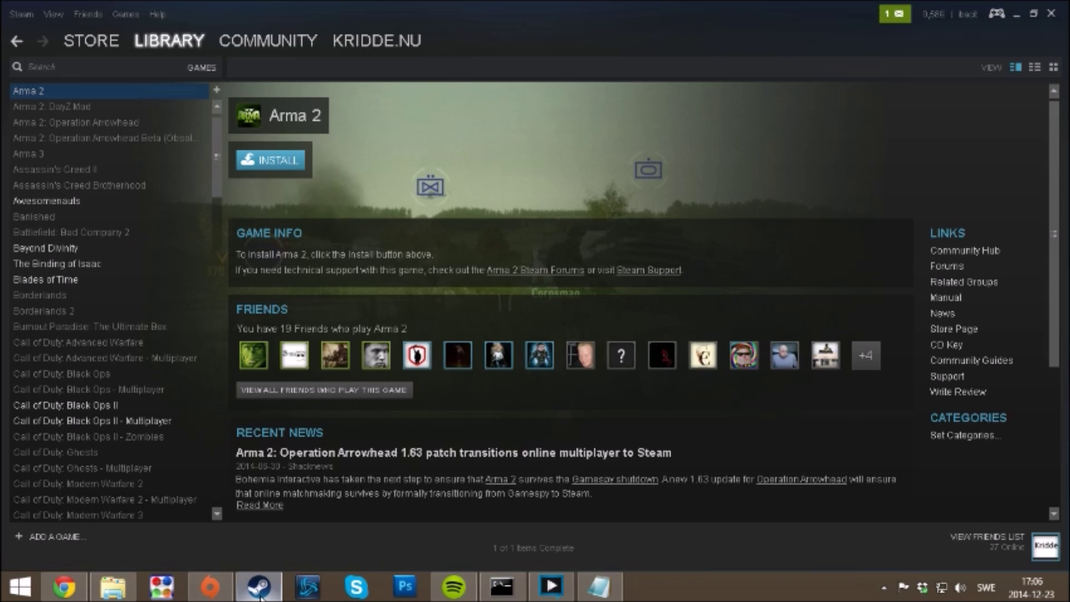
left_click(53, 538)
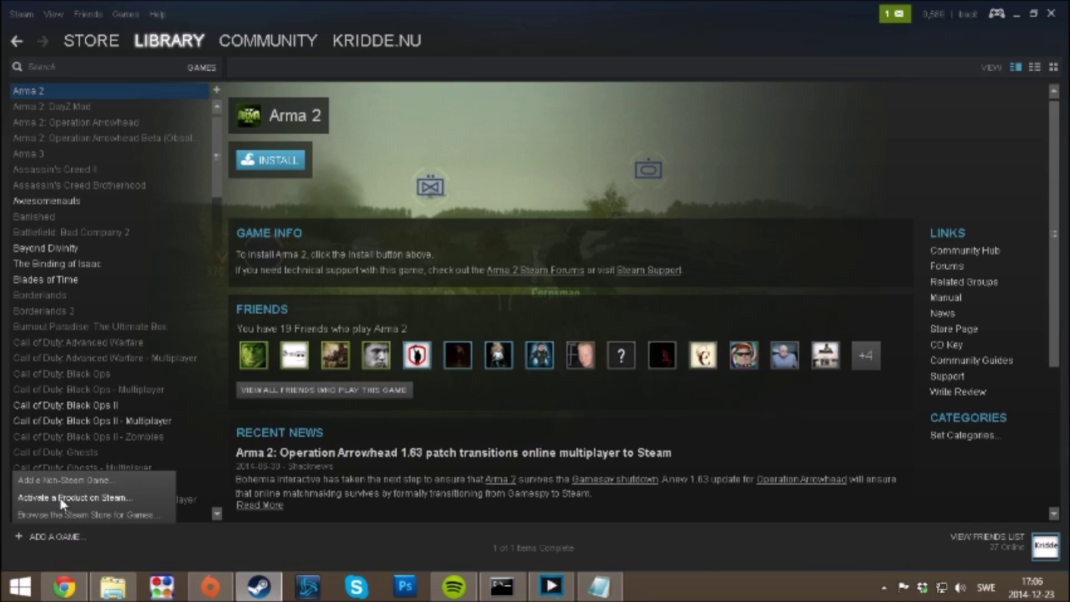
left_click(62, 480)
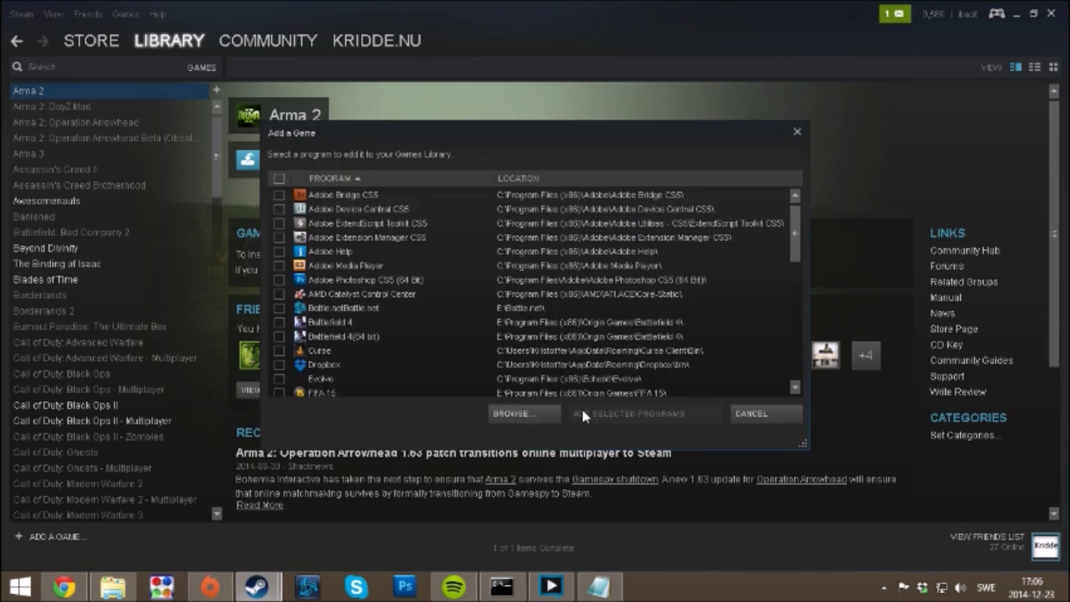
left_click(533, 421)
Pick s1_mp64_ship.exe from the Call of Duty Advanced Warfare folder
left_click(212, 221)
scroll(223, 217, "down", 10)
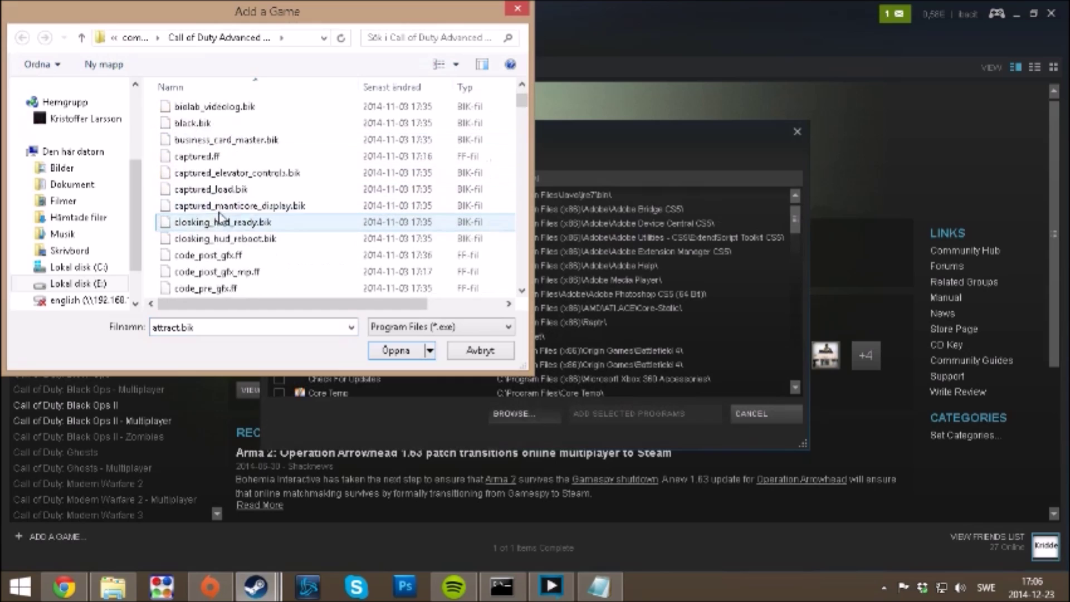
scroll(226, 214, "down", 15)
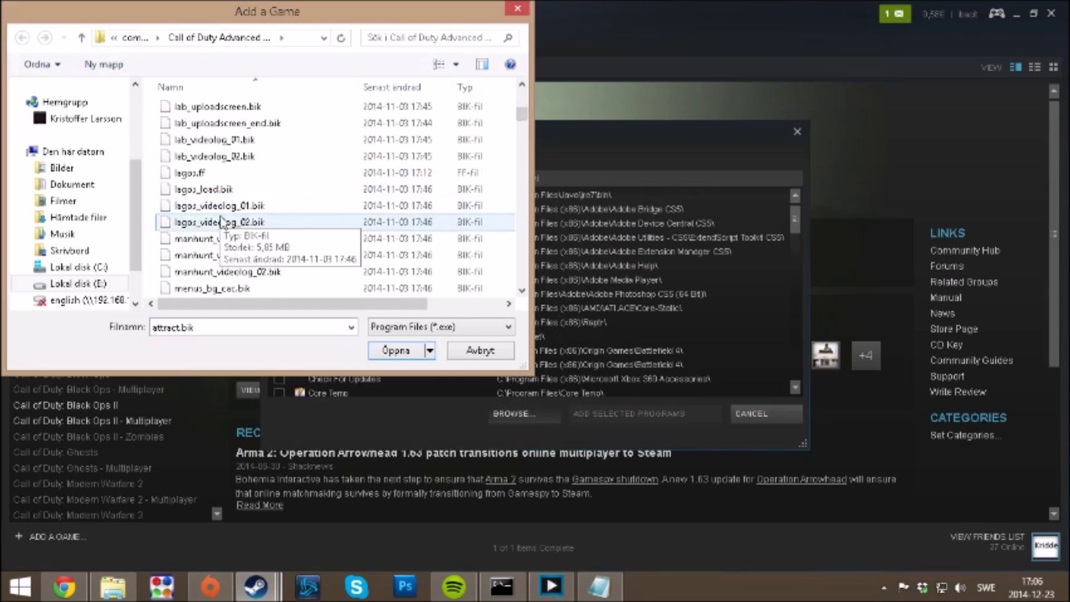
scroll(226, 218, "down", 20)
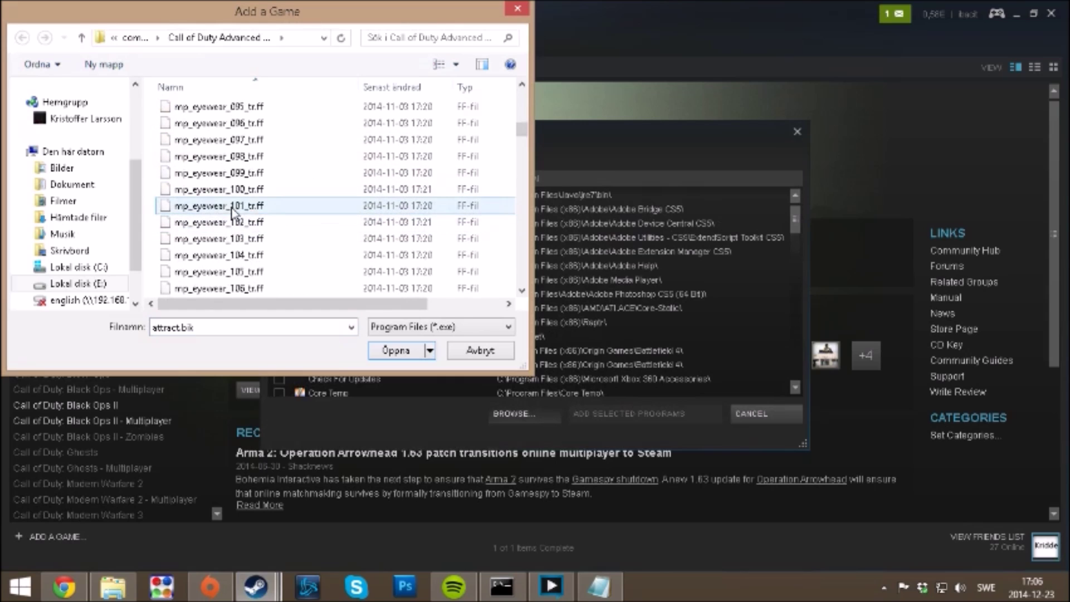
scroll(237, 209, "down", 20)
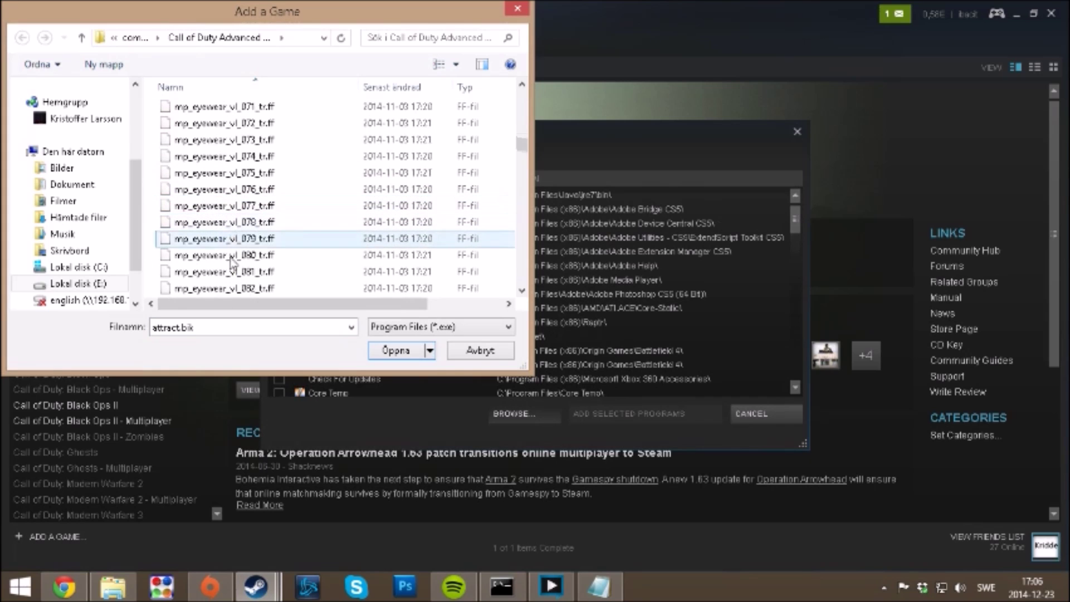
left_click(521, 289)
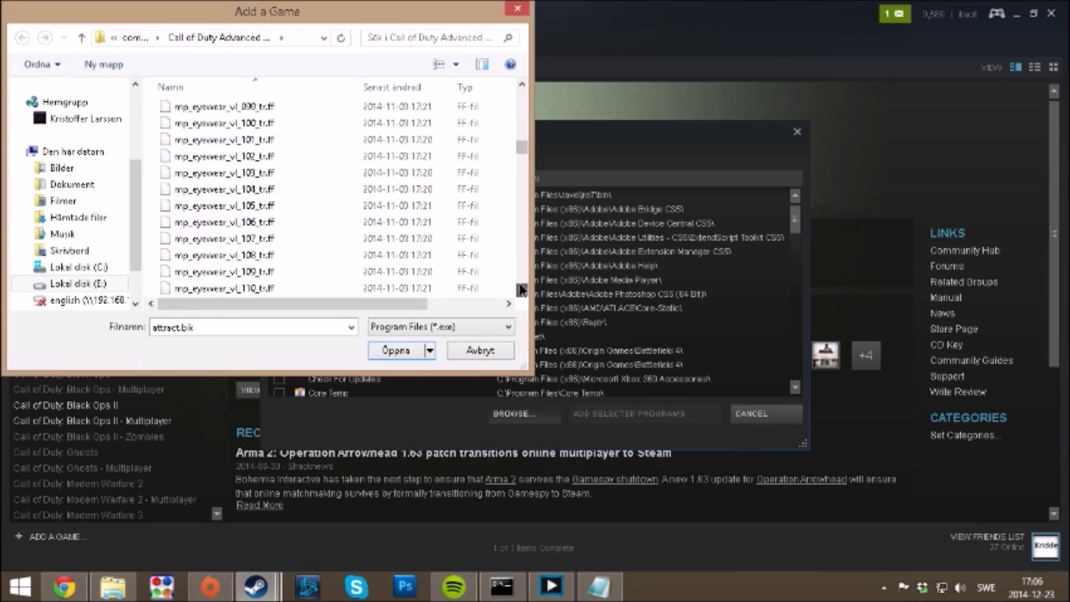
left_click_drag(521, 290, 521, 290)
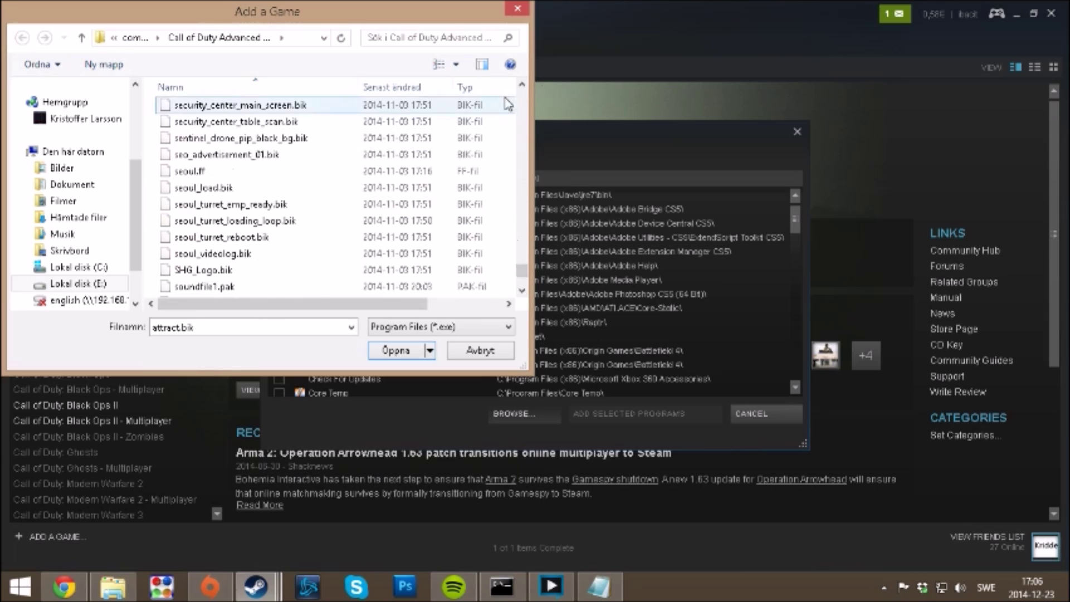
left_click_drag(524, 81, 526, 79)
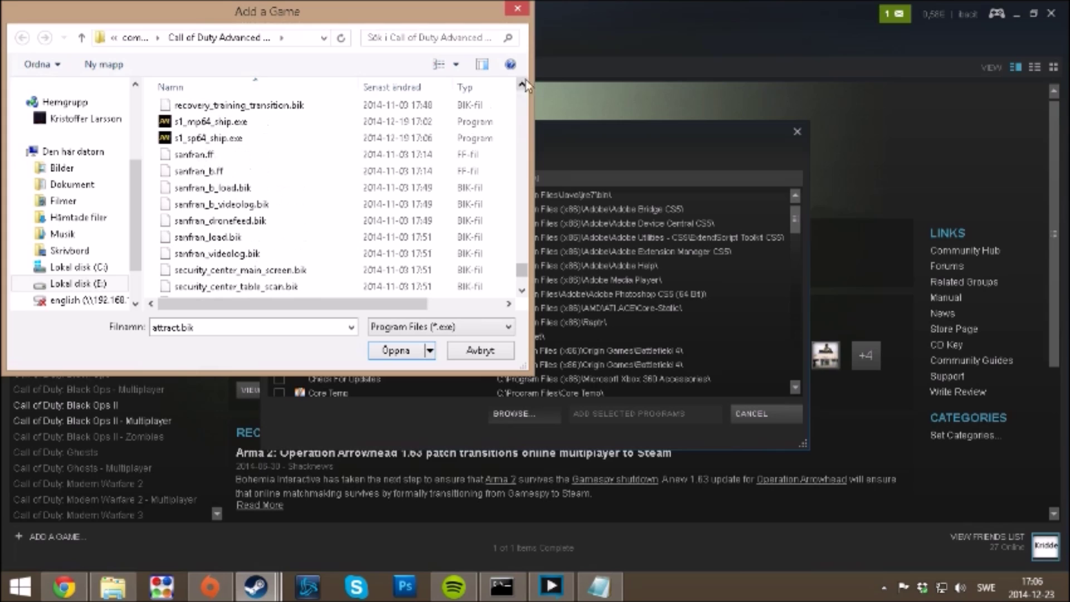
left_click(190, 126)
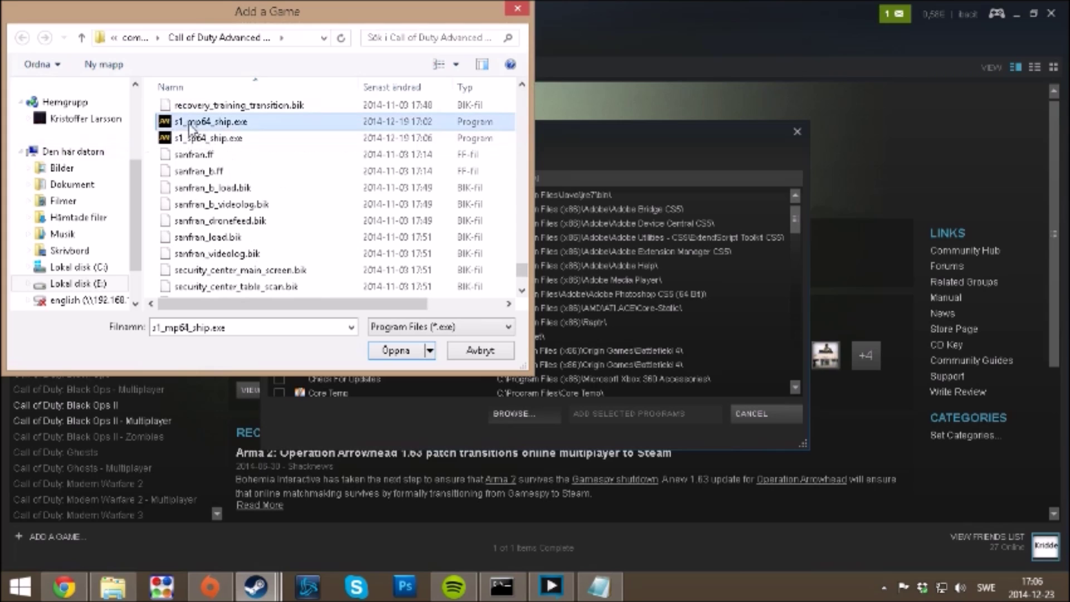
left_click(401, 353)
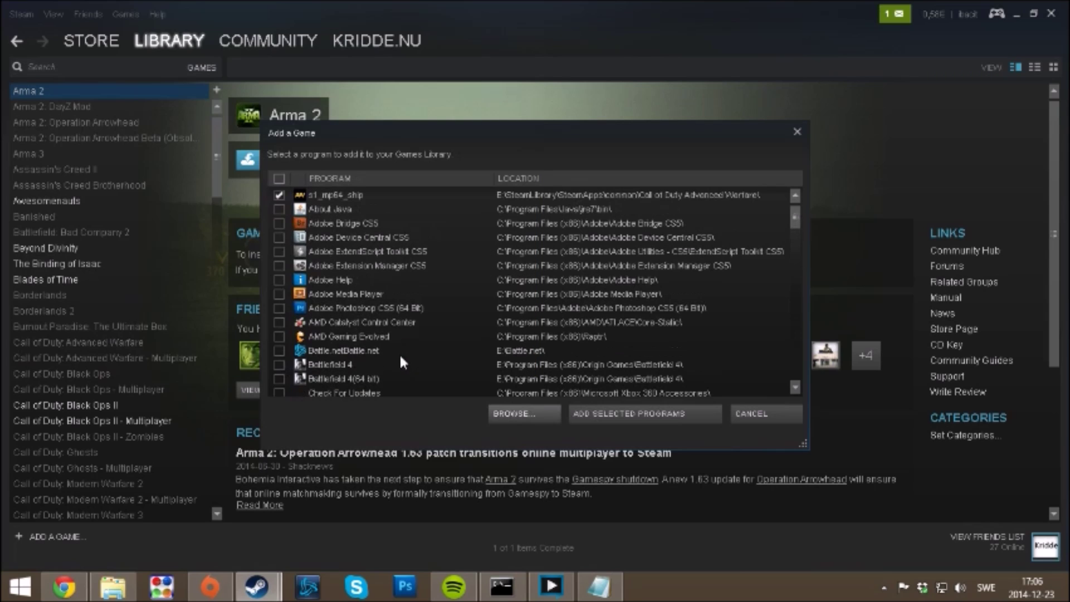
Add s1_mp64_ship to the library and open its shortcut page
left_click(689, 417)
scroll(57, 251, "down", 20)
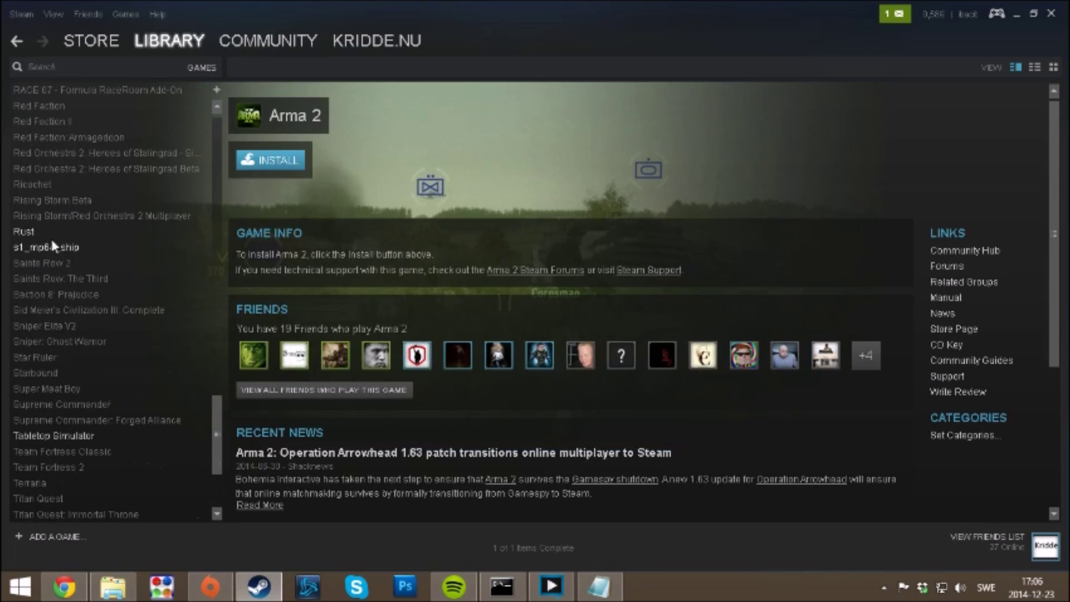
left_click(51, 239)
left_click(26, 233)
Rename the shortcut to 'Call of duty: Advanced Warfare - Multiplayer' in its Properties
right_click(23, 236)
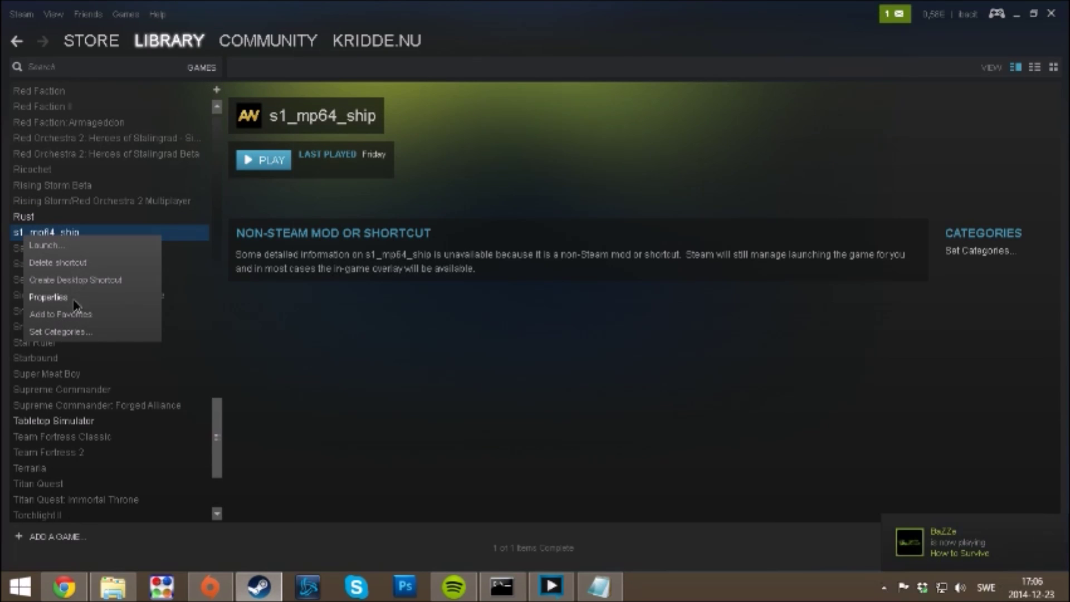
left_click(49, 297)
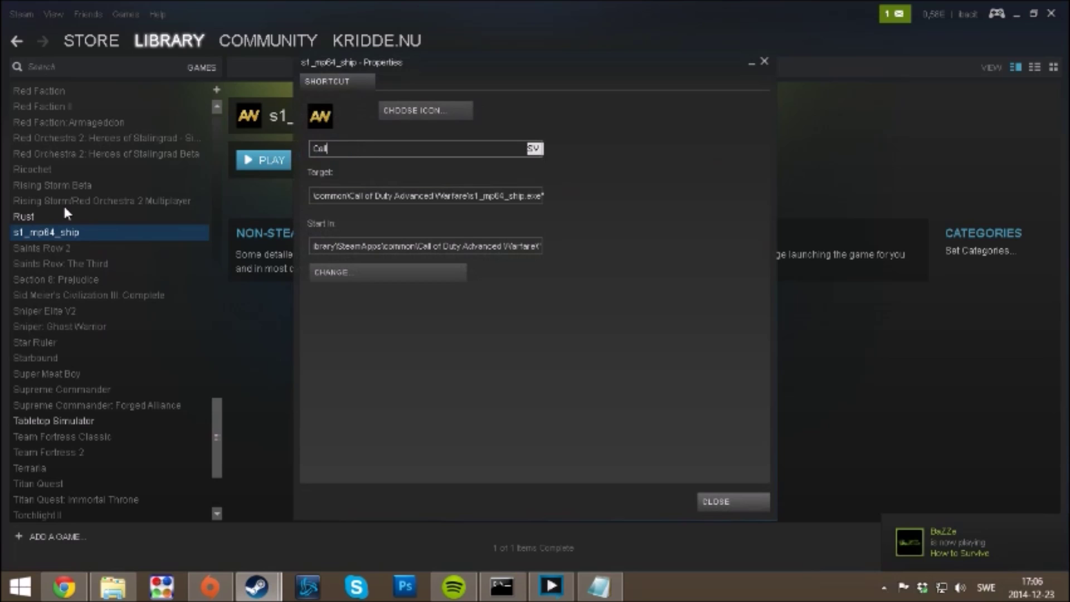
type("Call of duty")
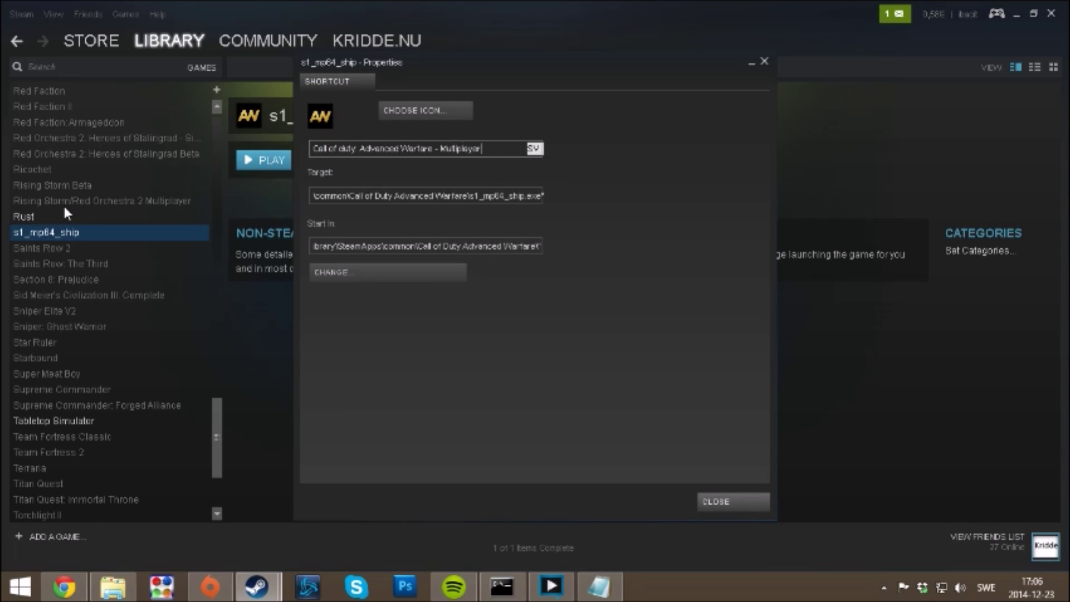
left_click(700, 508)
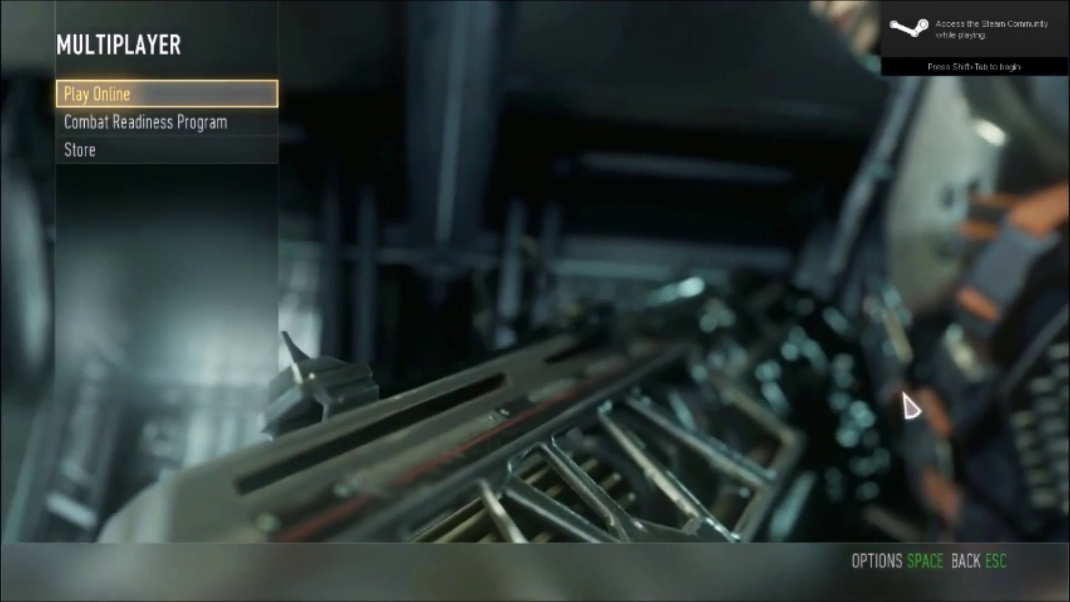
In-game, open the Steam overlay's friends list showing the non-Steam game, then close it
key("shift+Tab")
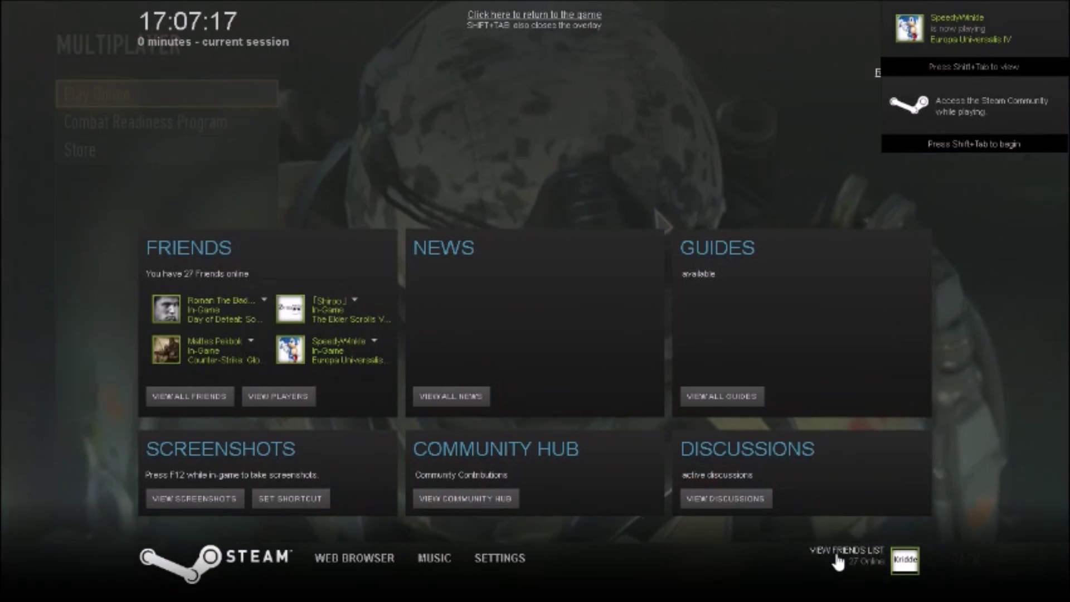
left_click(838, 561)
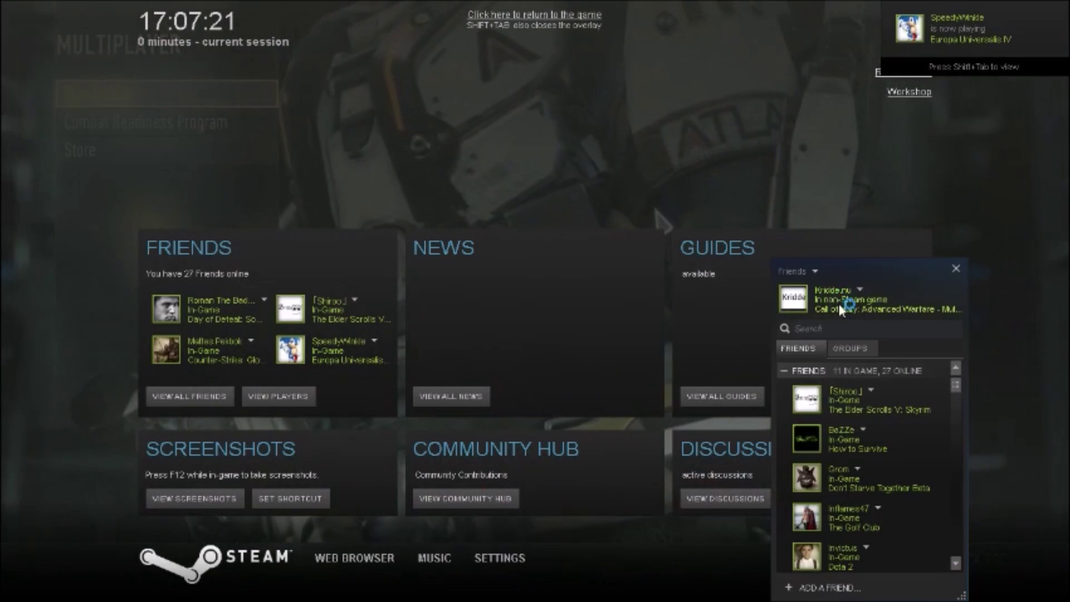
scroll(847, 466, "down", 5)
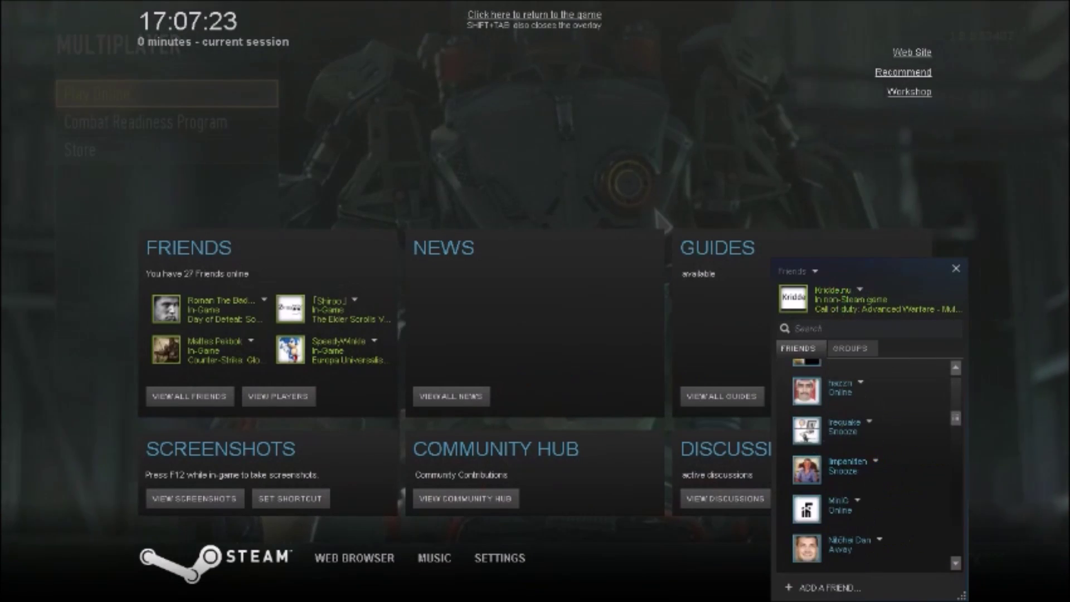
key("shift+Tab")
Exit Call of Duty back to Steam, then switch to XSplit Broadcaster
key("Escape")
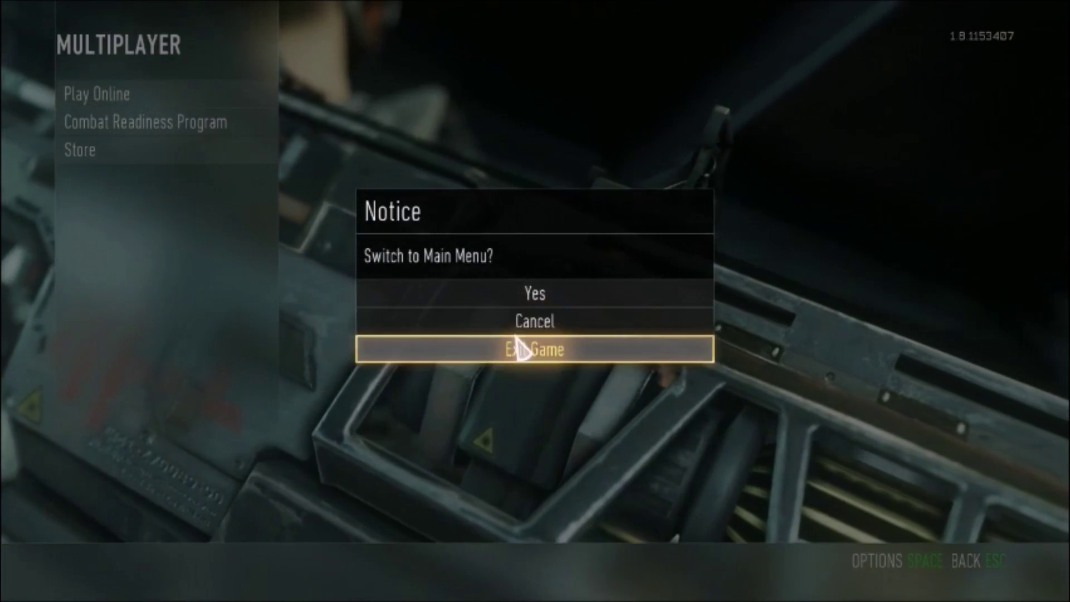
left_click(517, 348)
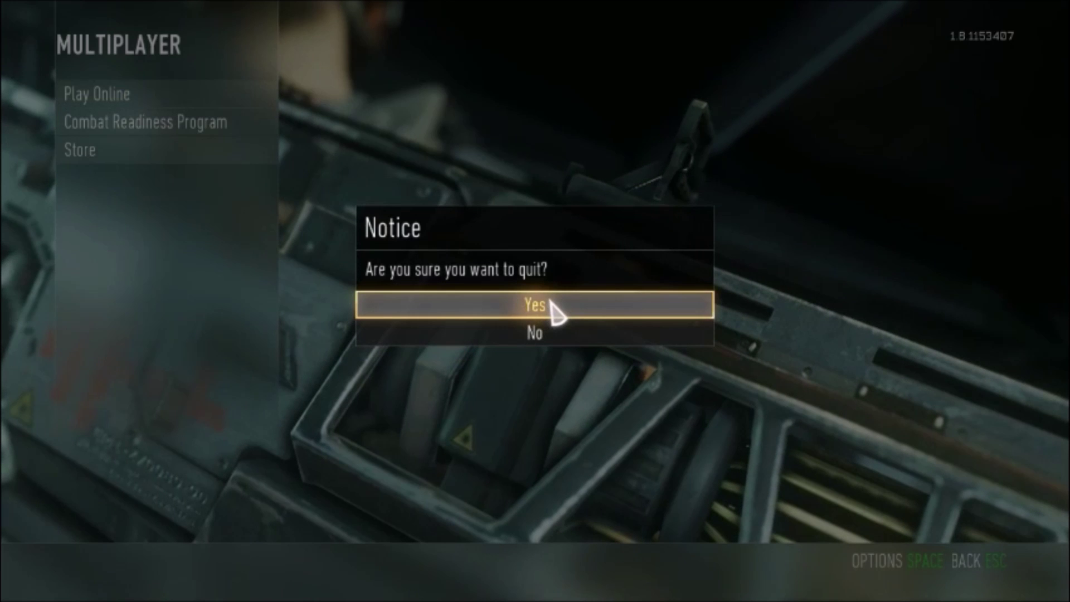
left_click(552, 305)
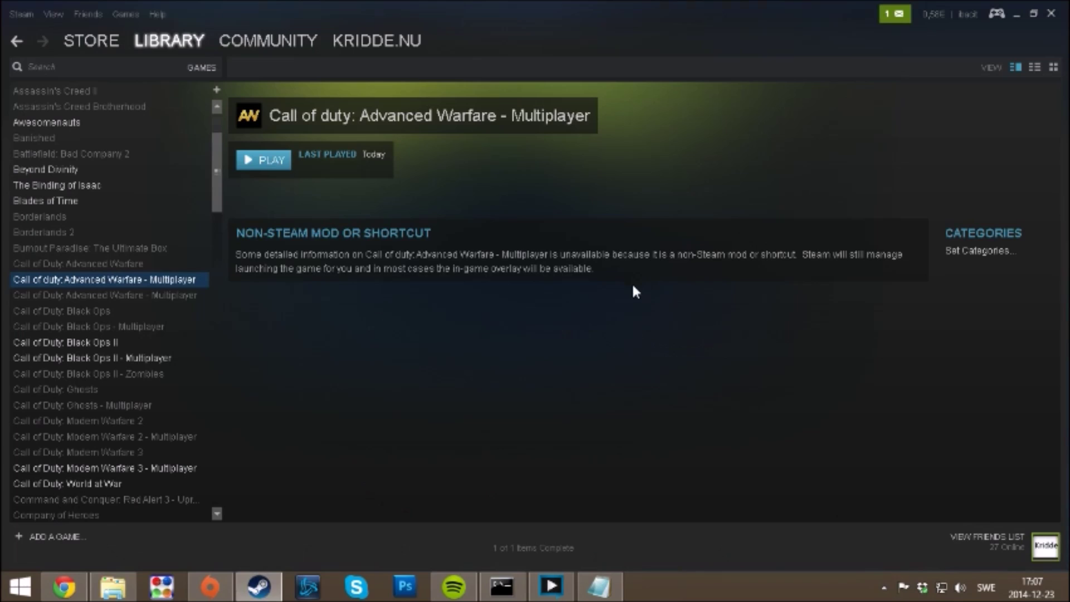
key("alt+Tab")
key("alt+Tab")
key("alt+Tab")
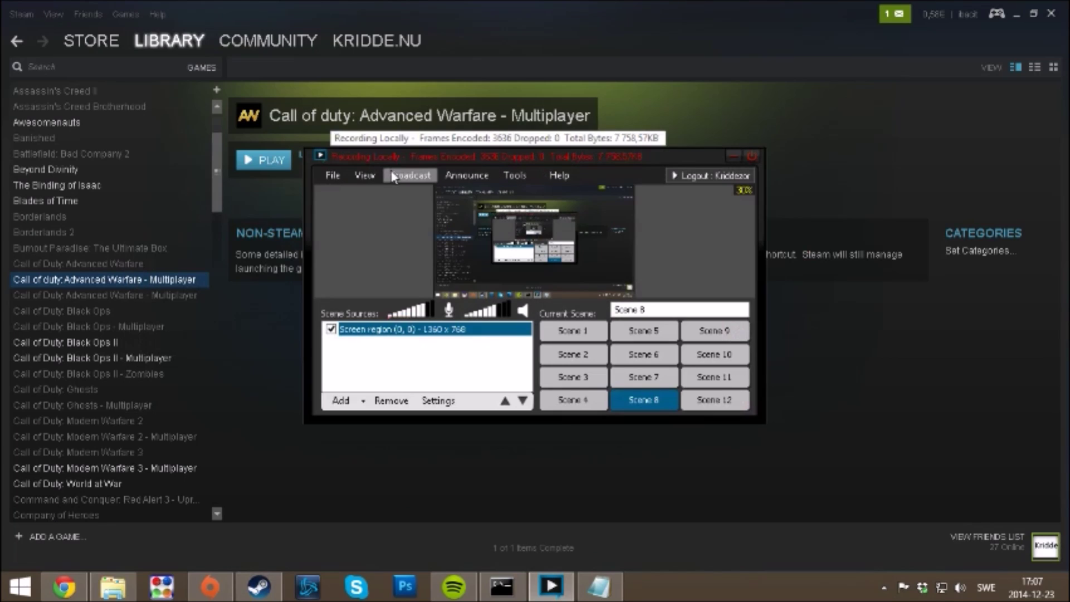